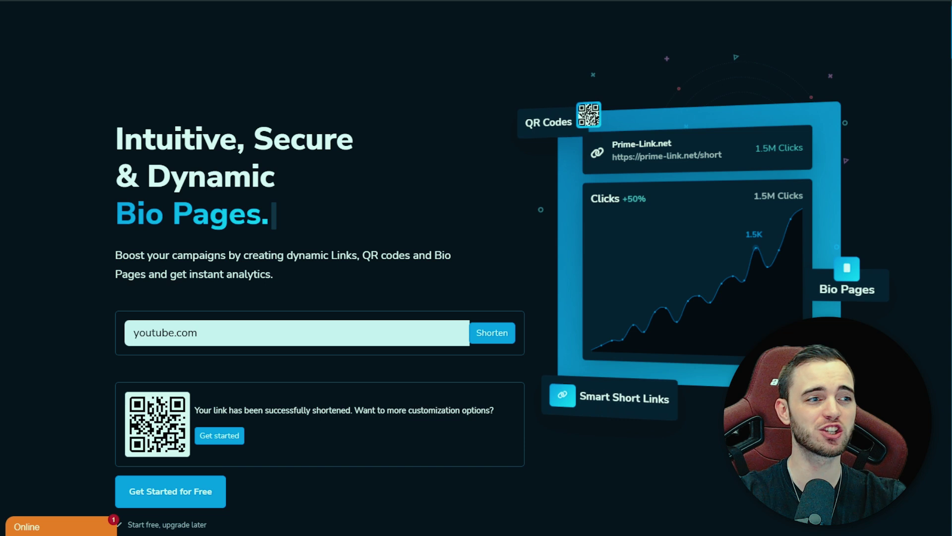
Step: Shorten youtube.com into a prml.ink short link and copy it
scroll(476, 268, "down", 2)
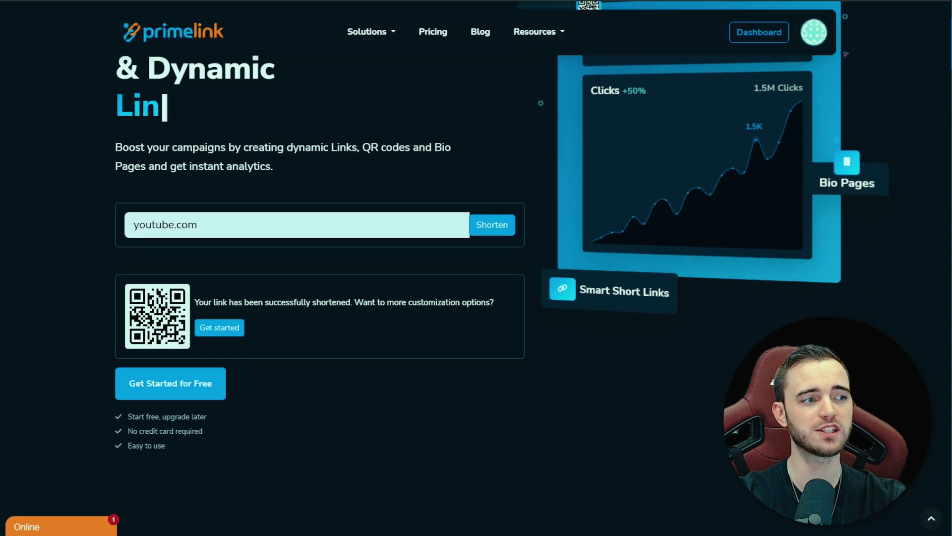
key("Return")
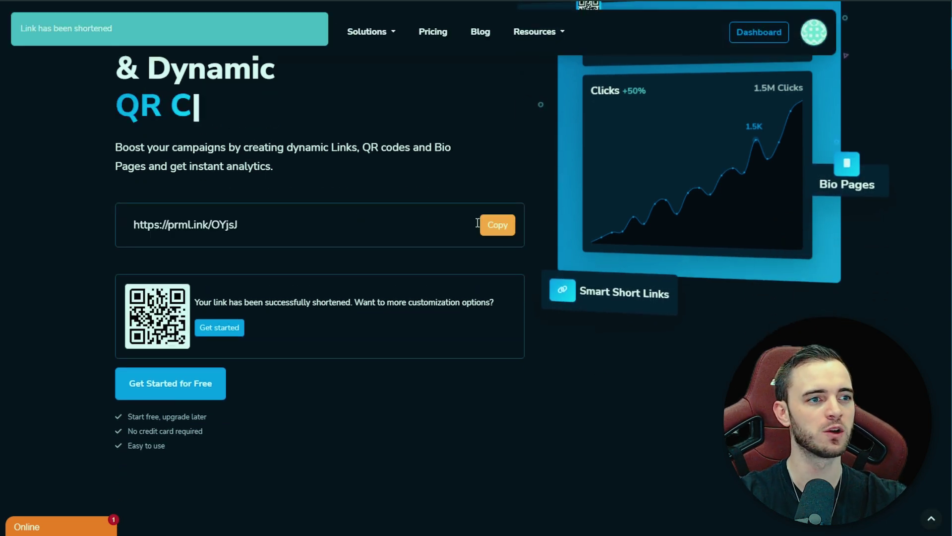
left_click(498, 225)
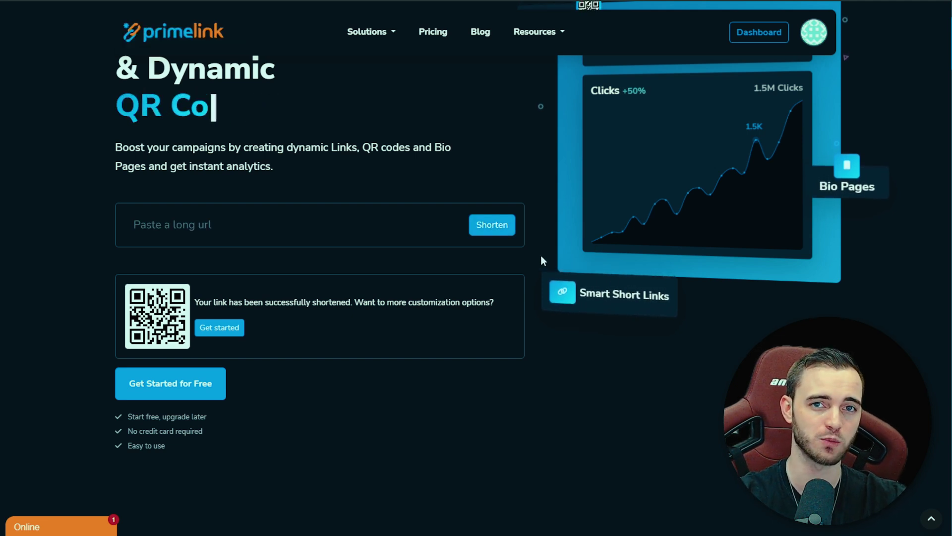
Step: Scroll through Prime Link's feature cards, highlighting the Team Management heading
scroll(356, 204, "down", 10)
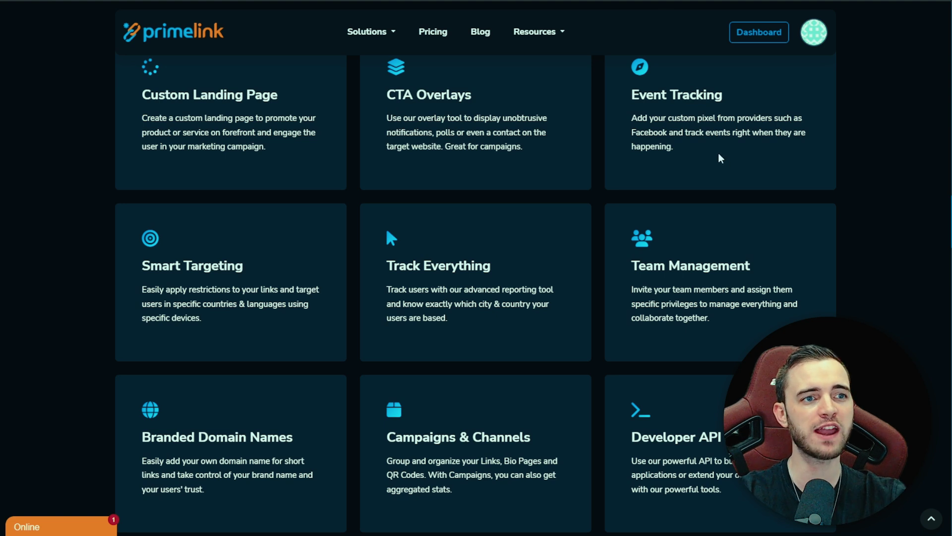
scroll(613, 281, "down", 1)
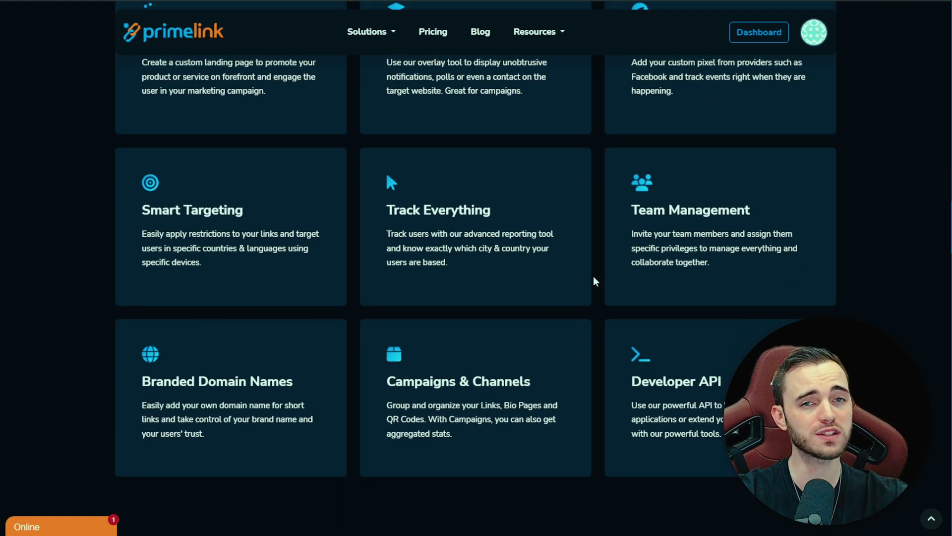
left_click_drag(642, 212, 747, 209)
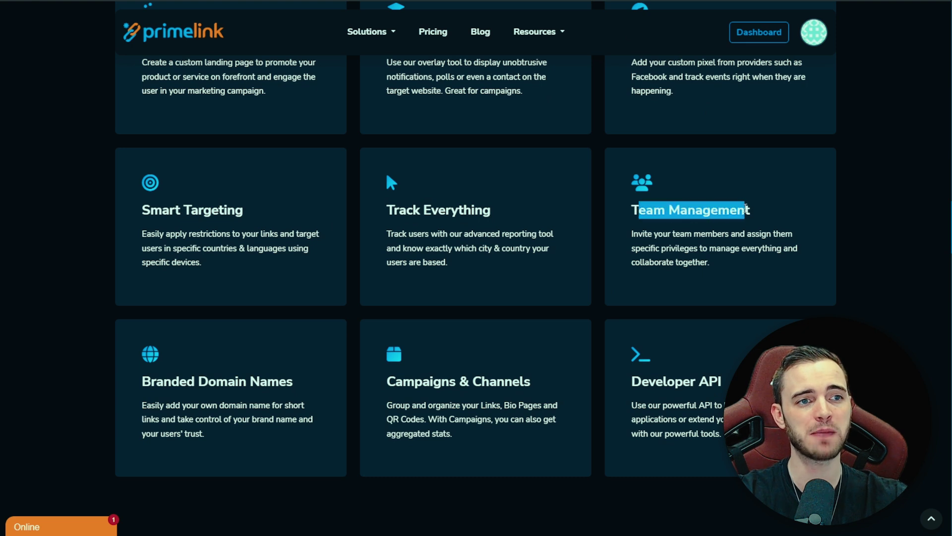
left_click(746, 208)
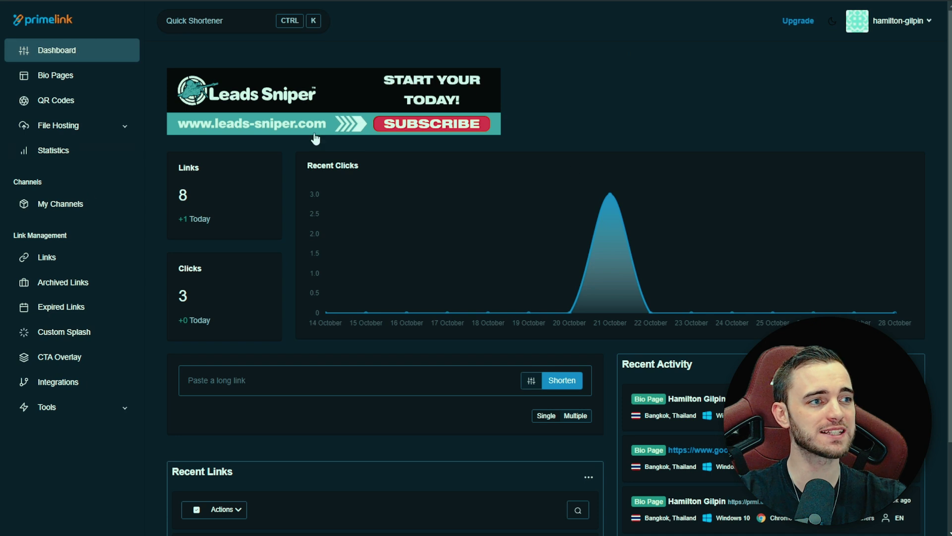
Step: Switch the dashboard's long-link shortener to Multiple URL mode
scroll(613, 122, "down", 2)
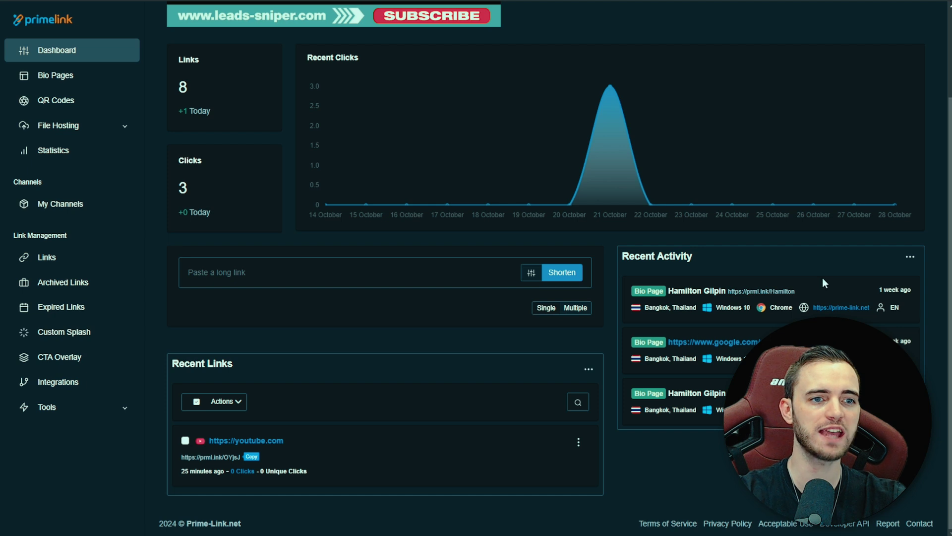
left_click(410, 268)
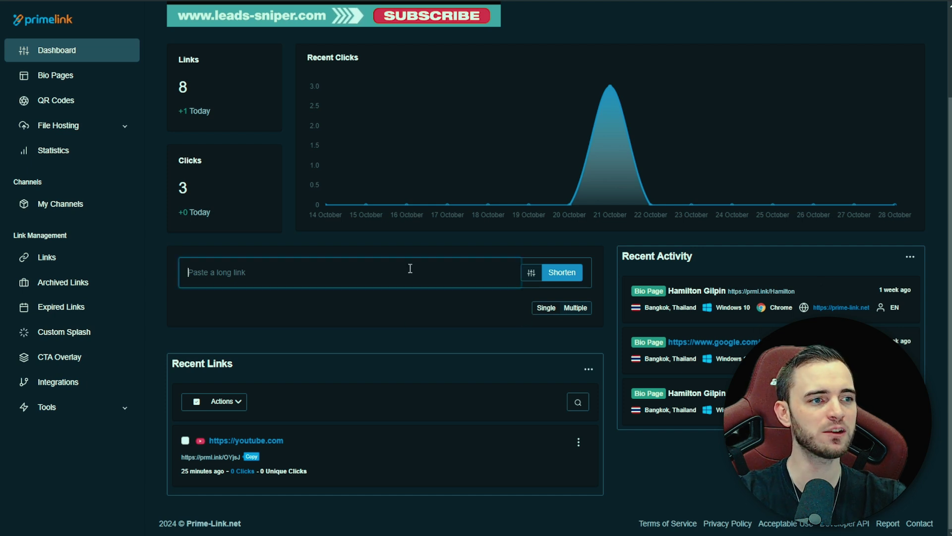
left_click(289, 247)
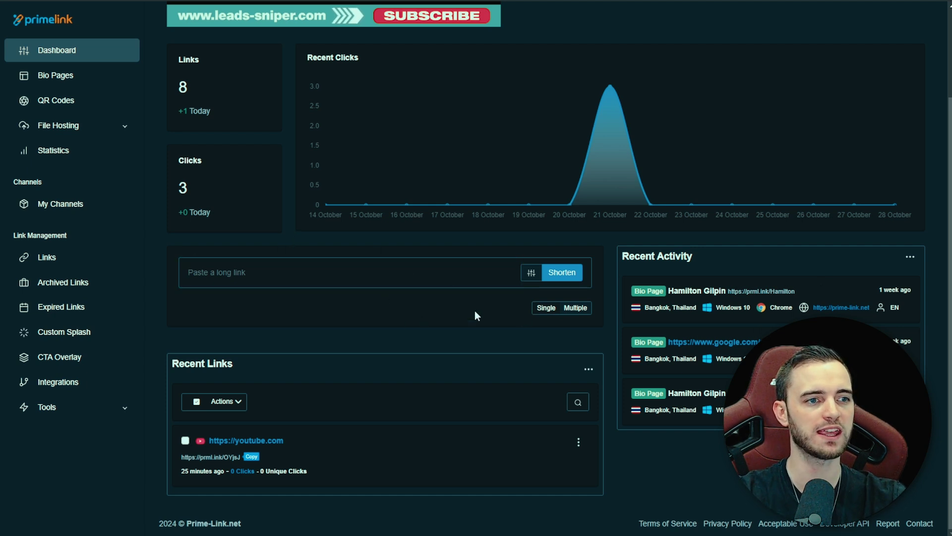
left_click(574, 308)
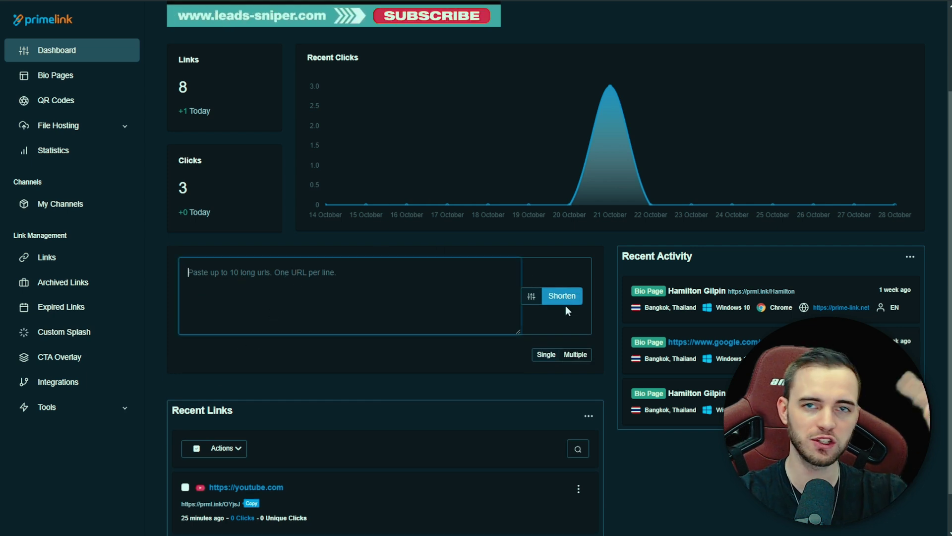
Step: Go to the Bio Pages list from the sidebar
scroll(362, 345, "down", 1)
scroll(362, 345, "up", 3)
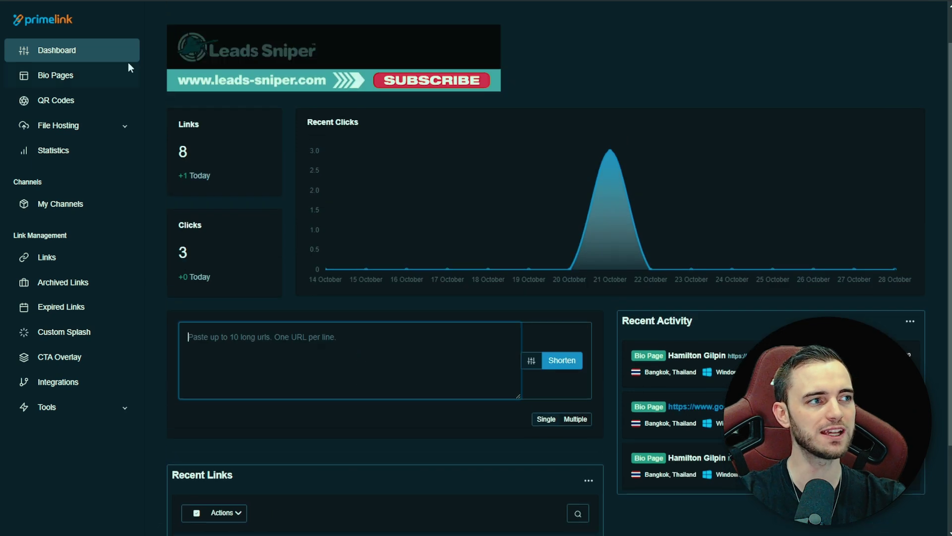
left_click(96, 79)
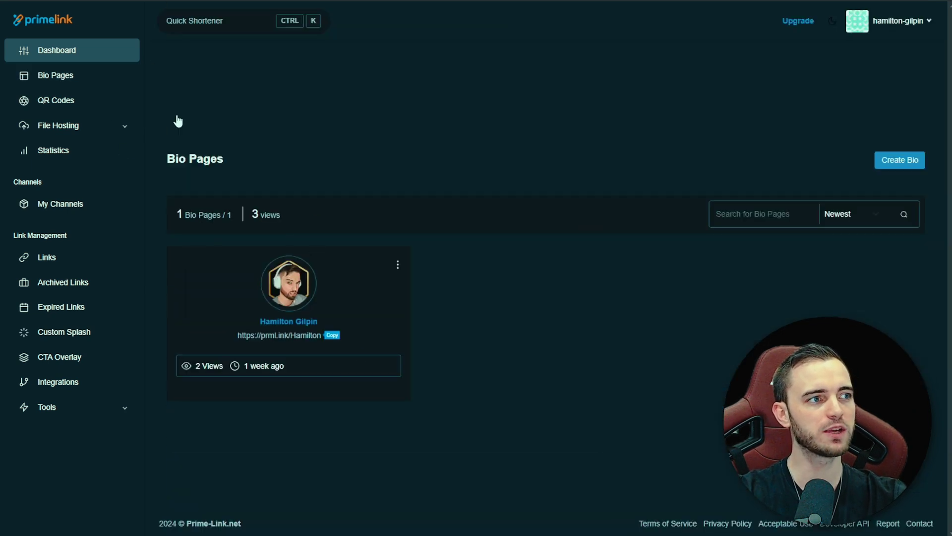
Step: Open the existing bio page in the editor from its card's options menu
left_click(398, 267)
left_click(446, 285)
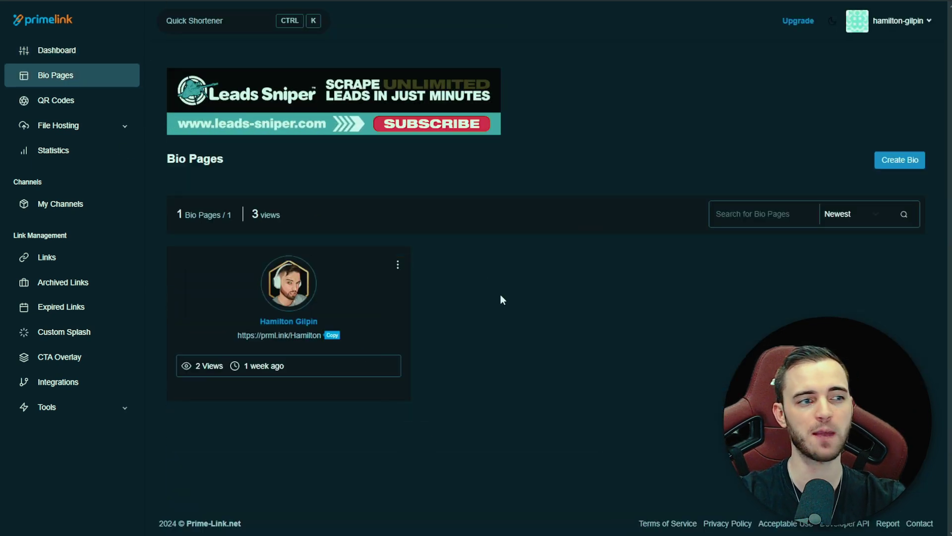
scroll(615, 322, "down", 3)
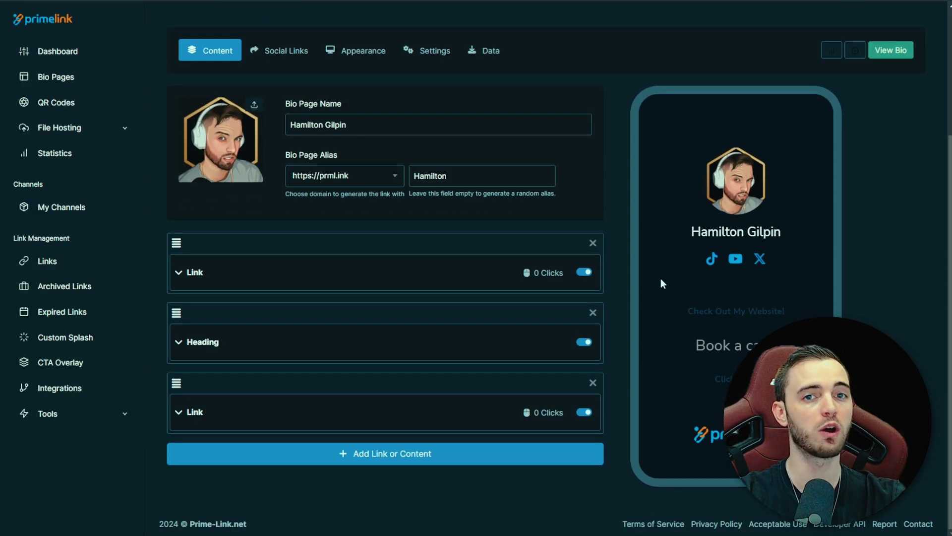
Step: Expand the first Link block and cycle its icon between Icon/Emoji, Image and None
left_click(188, 272)
scroll(358, 279, "down", 4)
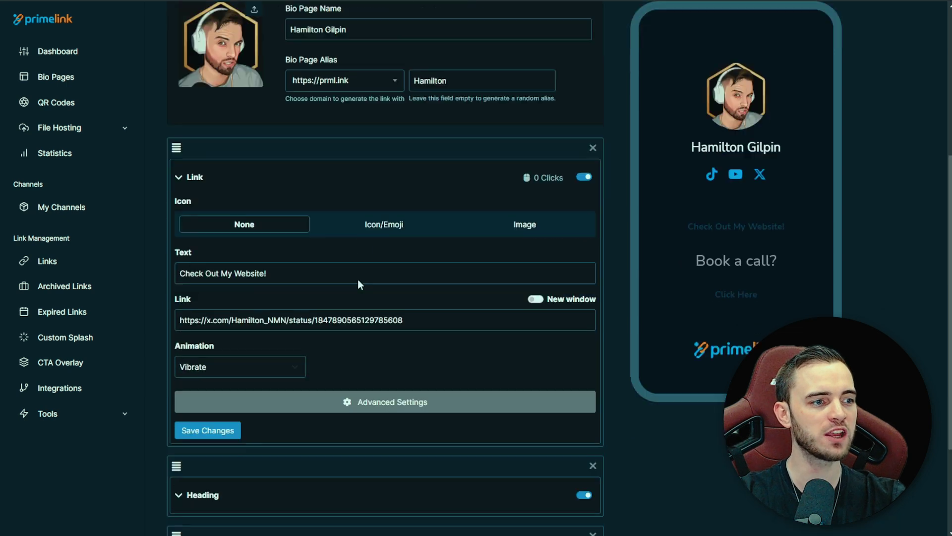
scroll(409, 251, "up", 1)
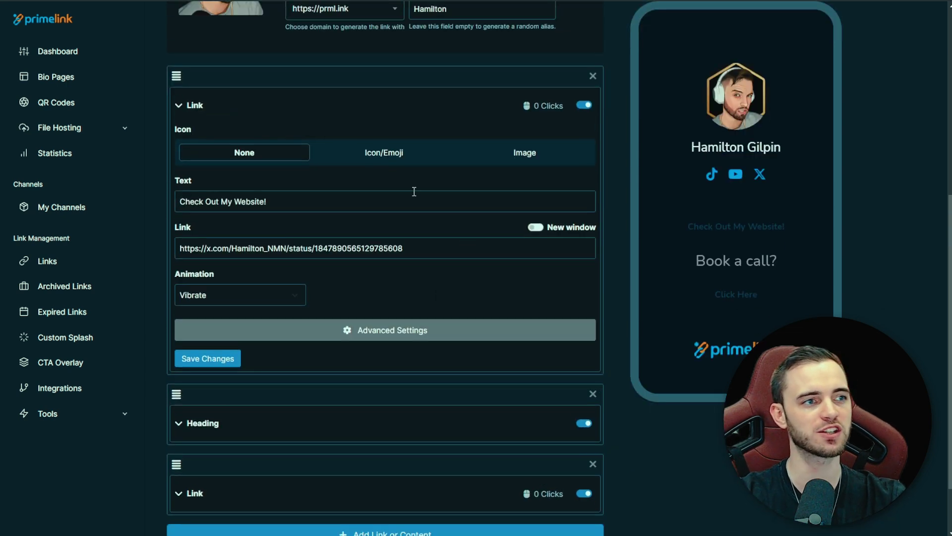
left_click(381, 158)
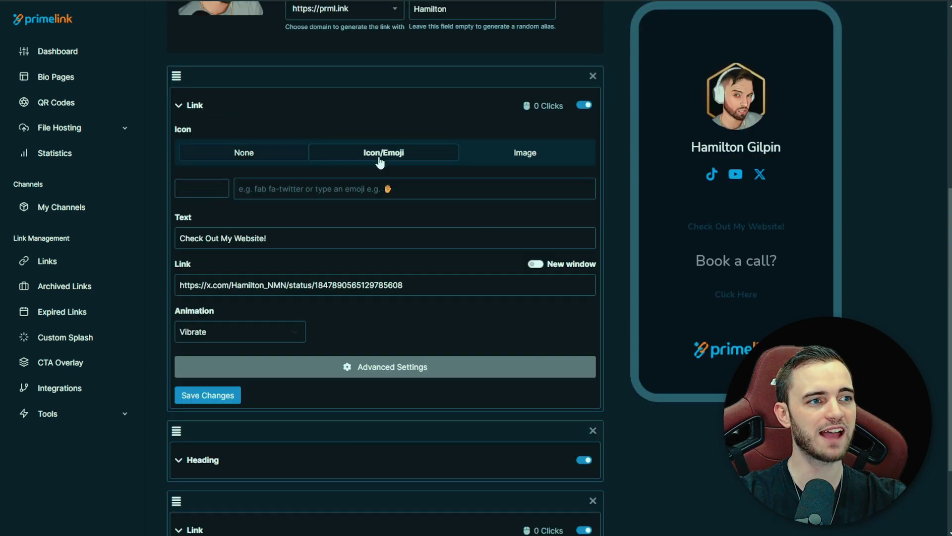
left_click(522, 160)
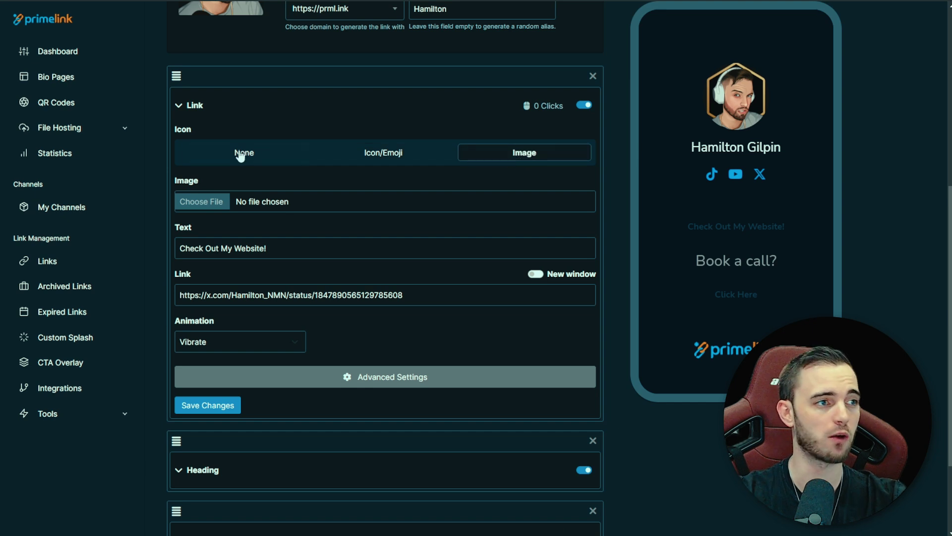
left_click(240, 156)
left_click(371, 158)
left_click(523, 154)
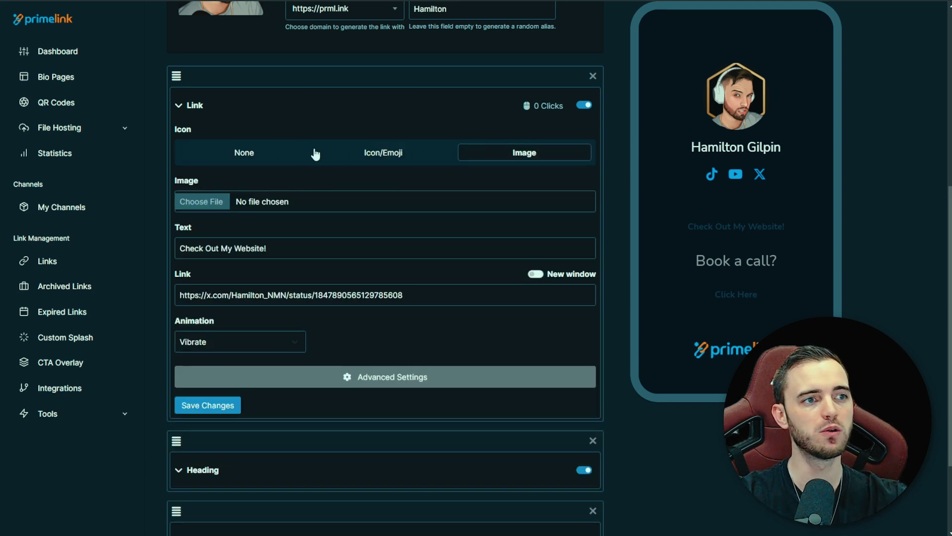
left_click(270, 159)
scroll(244, 327, "down", 2)
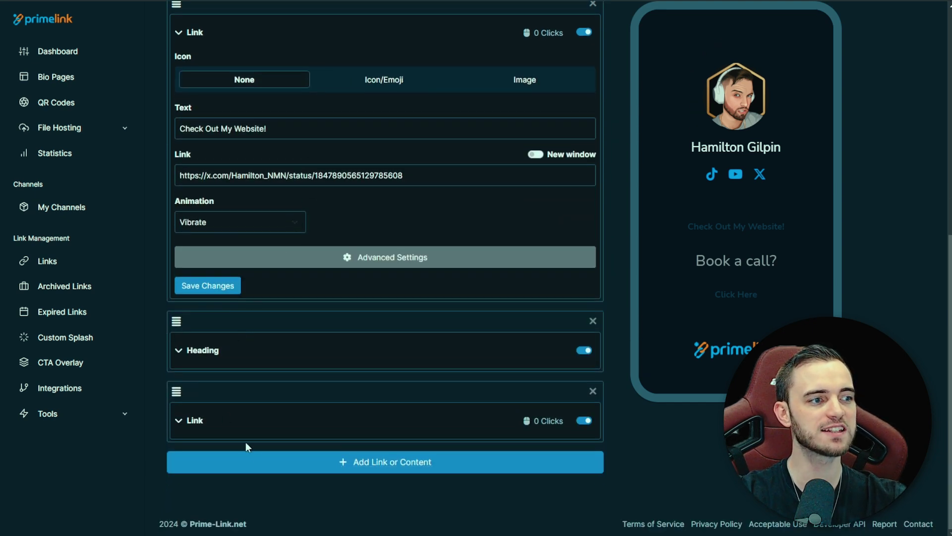
Step: Browse the Add Link or Content catalogue of blocks and widgets, then close it
left_click(257, 457)
scroll(442, 139, "down", 6)
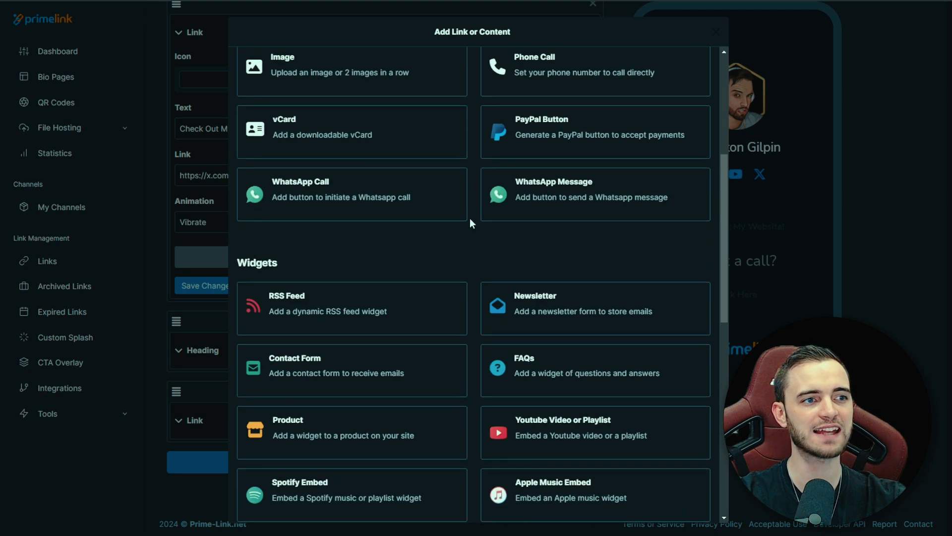
scroll(469, 220, "down", 10)
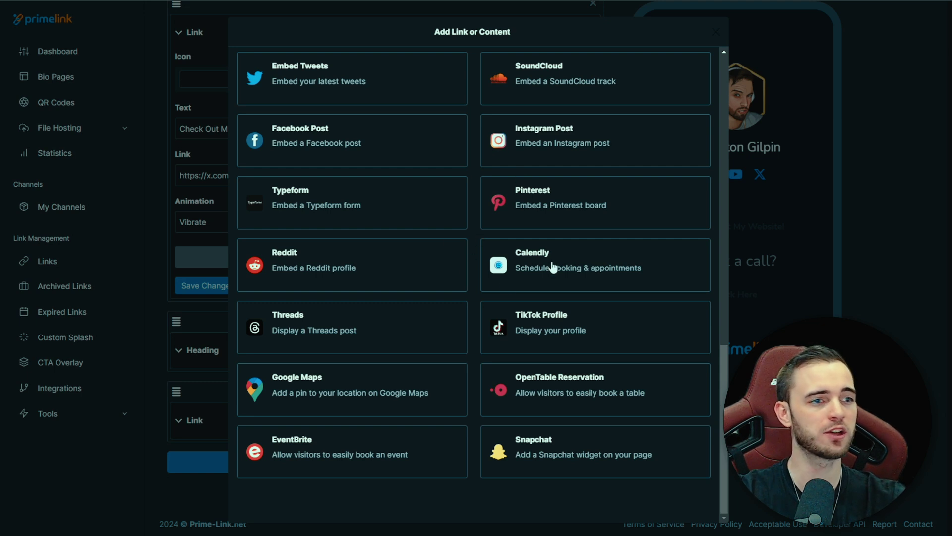
scroll(481, 268, "up", 15)
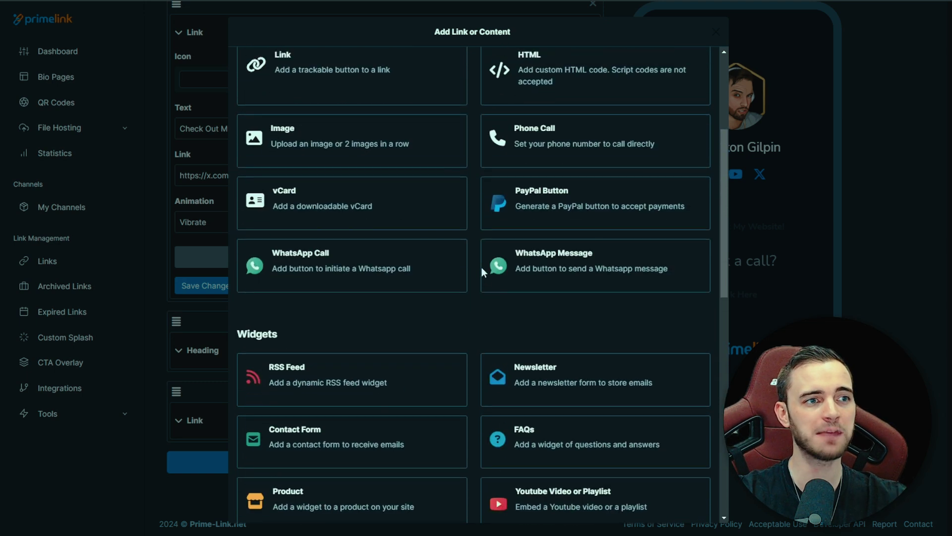
scroll(476, 242, "up", 5)
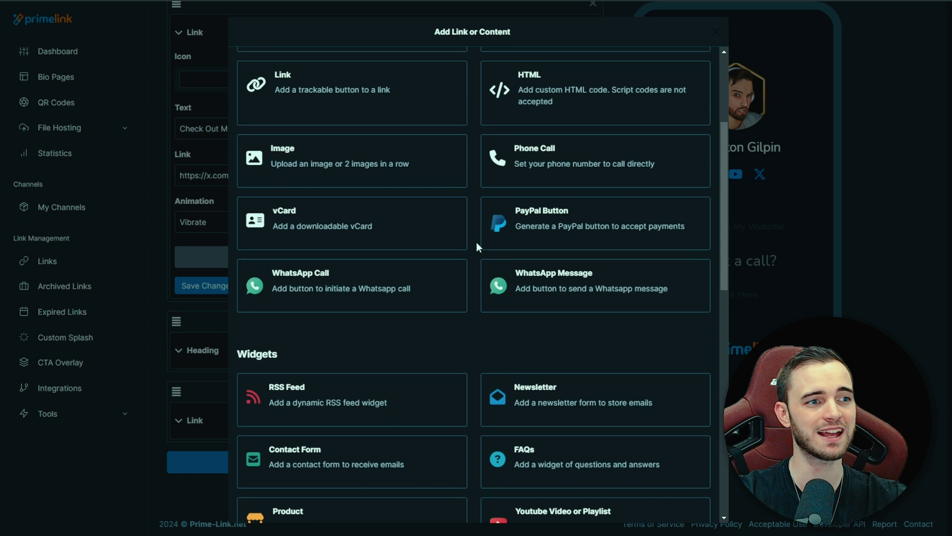
left_click(717, 36)
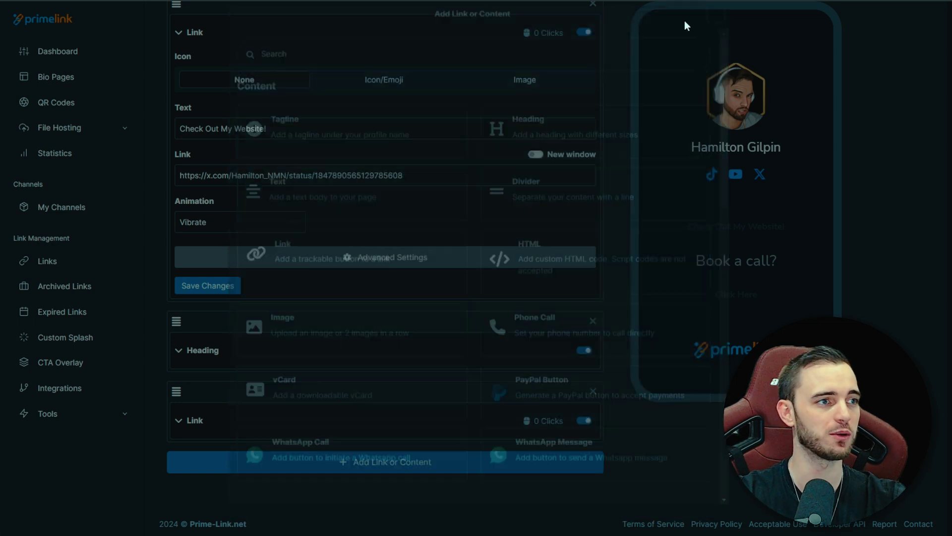
Step: View the QR Codes page, expand File Hosting, and open the Links page
scroll(582, 318, "up", 5)
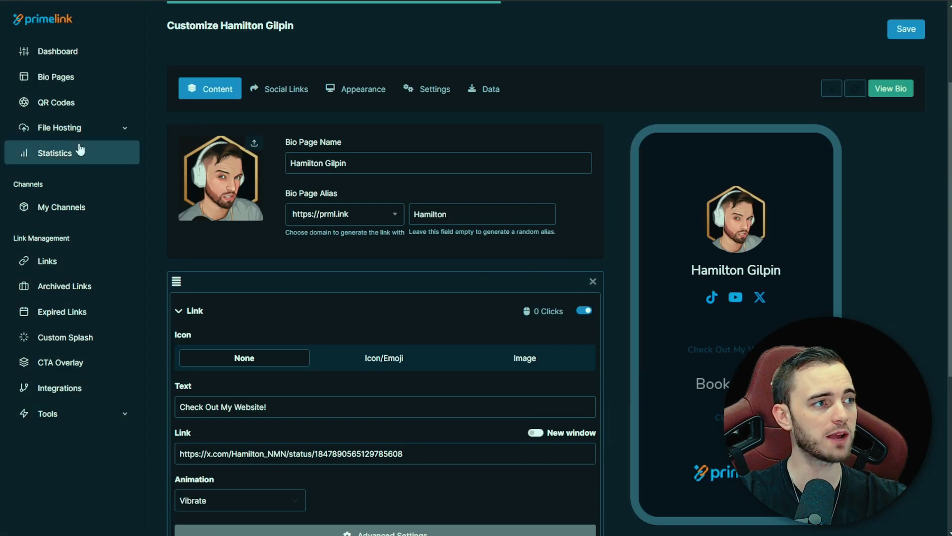
left_click(67, 105)
left_click(62, 125)
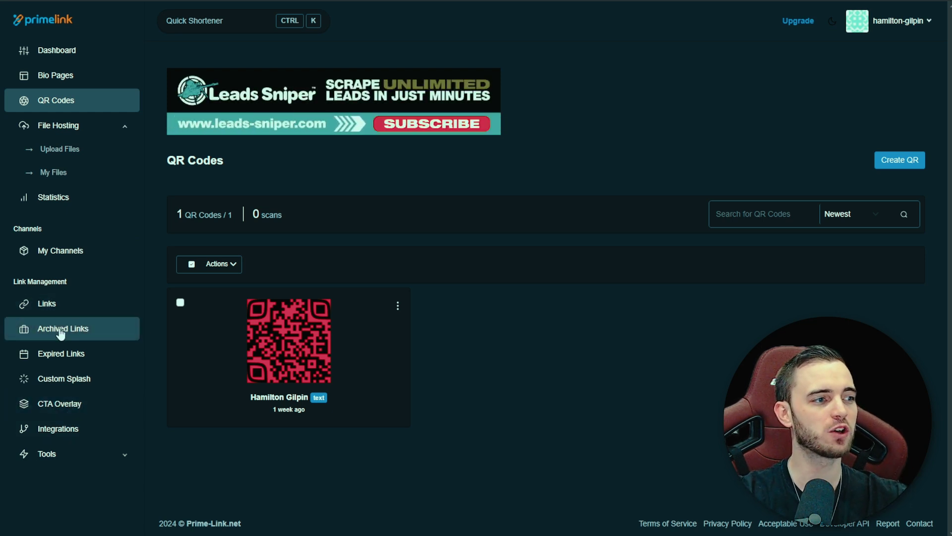
left_click(62, 303)
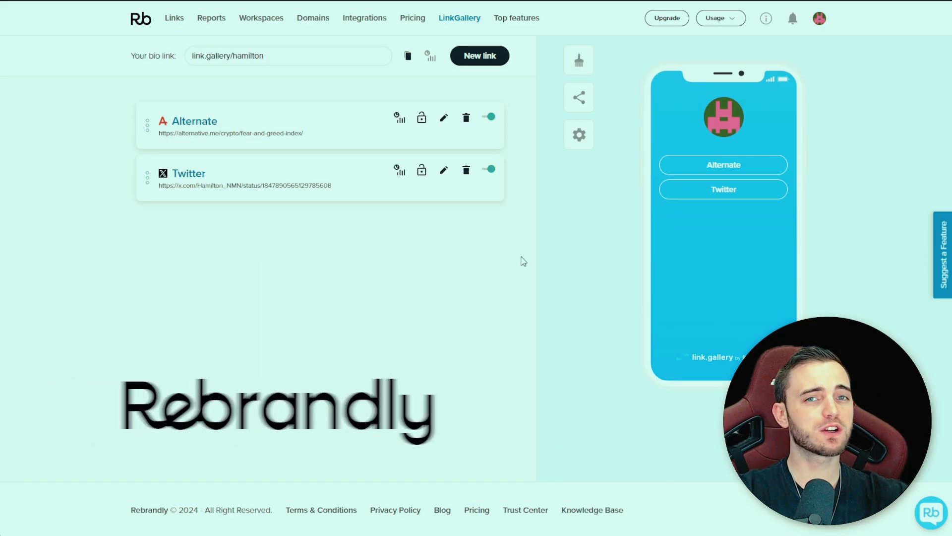
left_click(583, 66)
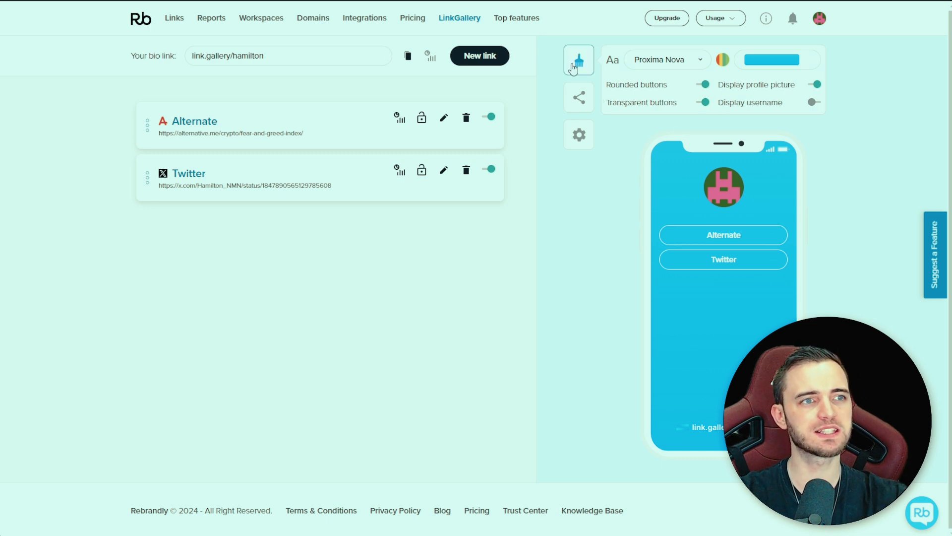
left_click(573, 65)
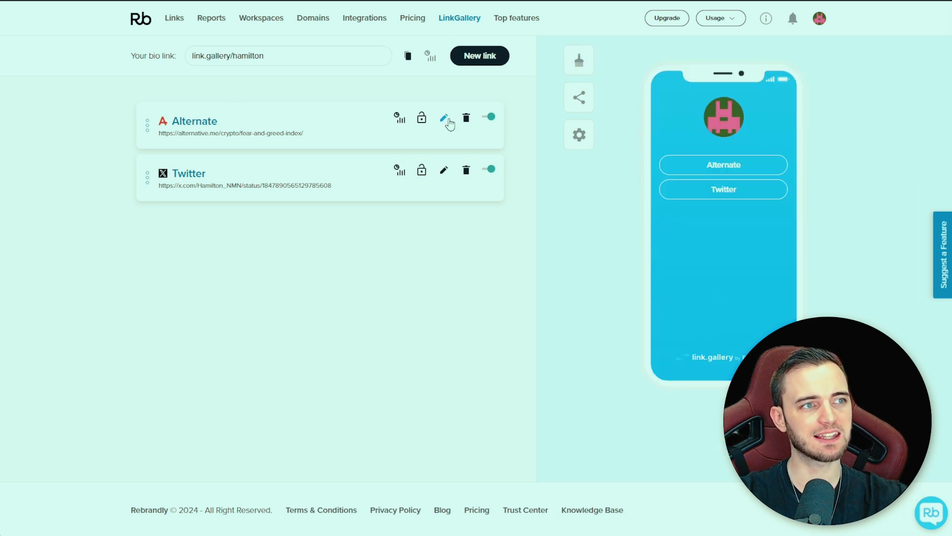
left_click(443, 119)
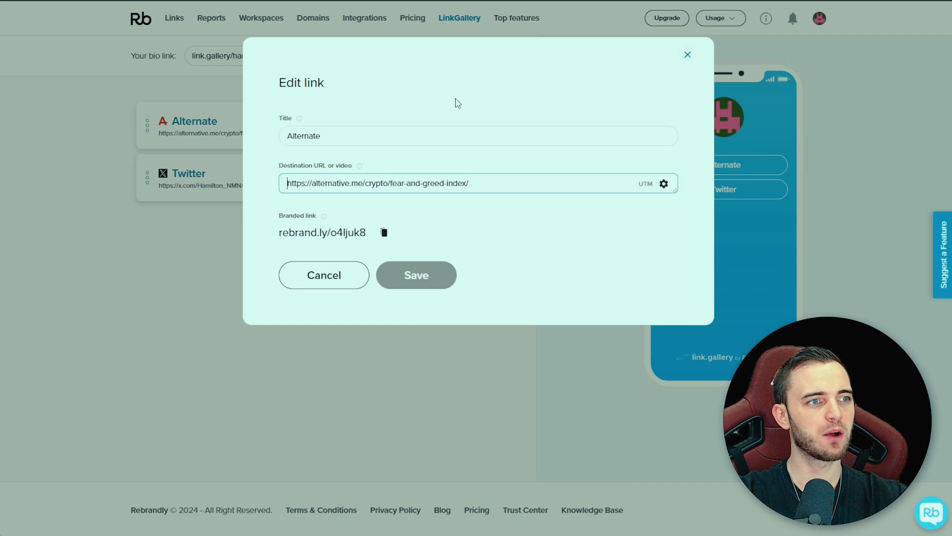
left_click(688, 56)
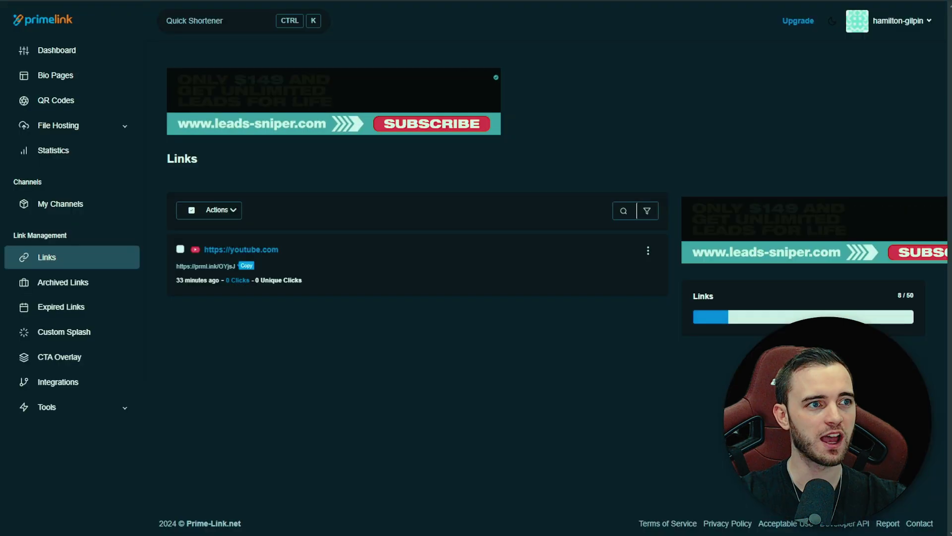
Step: Open Prime Link's My Channels page
left_click(59, 205)
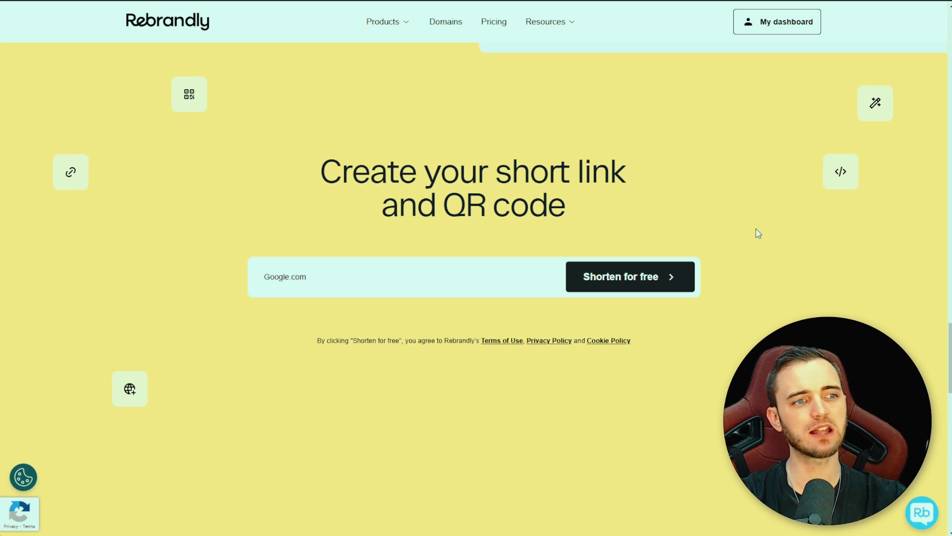
key("Return")
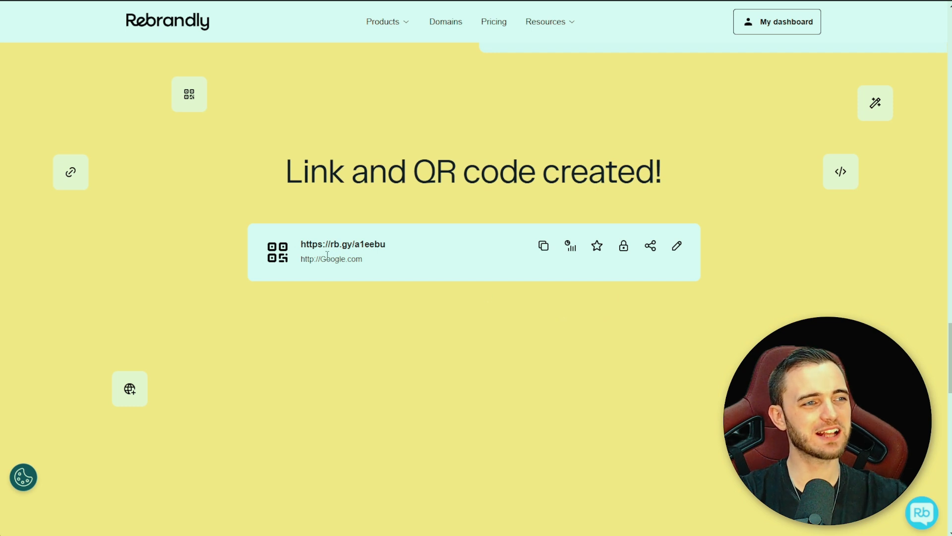
mouse_move(301, 244)
left_mouse_down()
mouse_move(393, 249)
mouse_move(302, 247)
left_mouse_up()
left_click(303, 247)
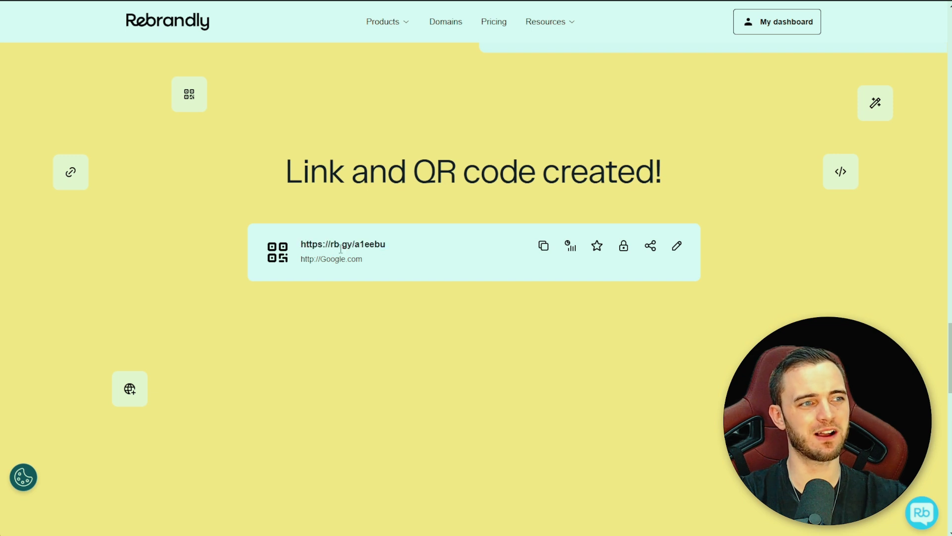
left_click_drag(385, 246, 300, 246)
left_click(300, 247)
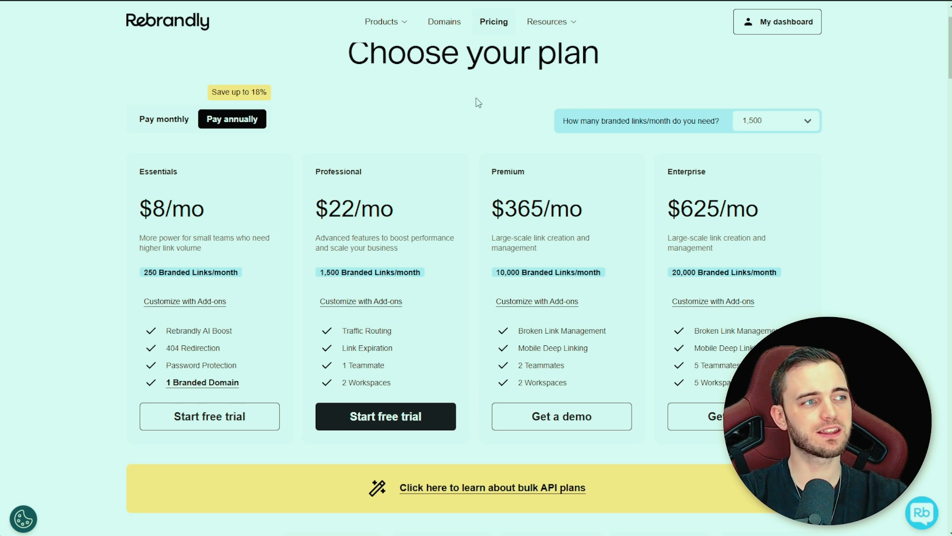
Step: Scroll through the pricing page to the plan grid
scroll(478, 101, "down", 1)
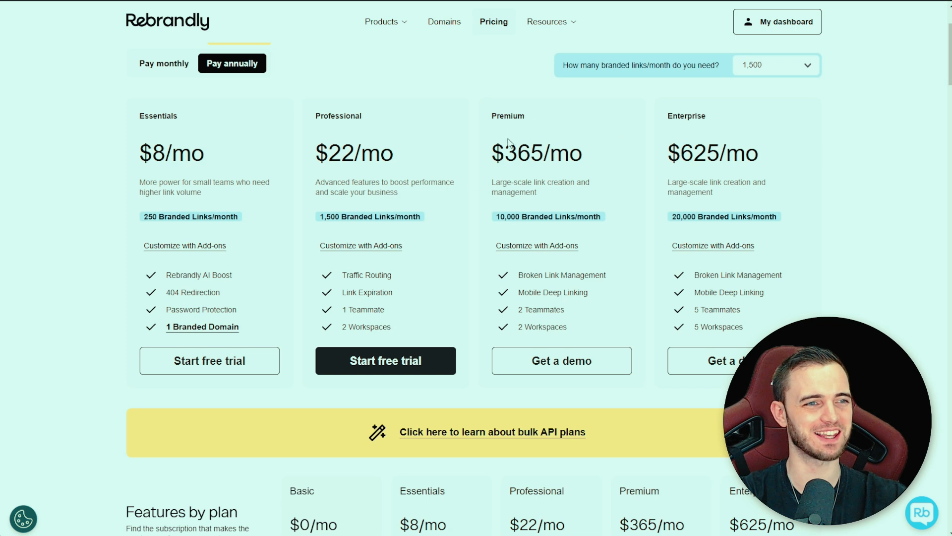
scroll(476, 159, "down", 1)
scroll(476, 159, "up", 1)
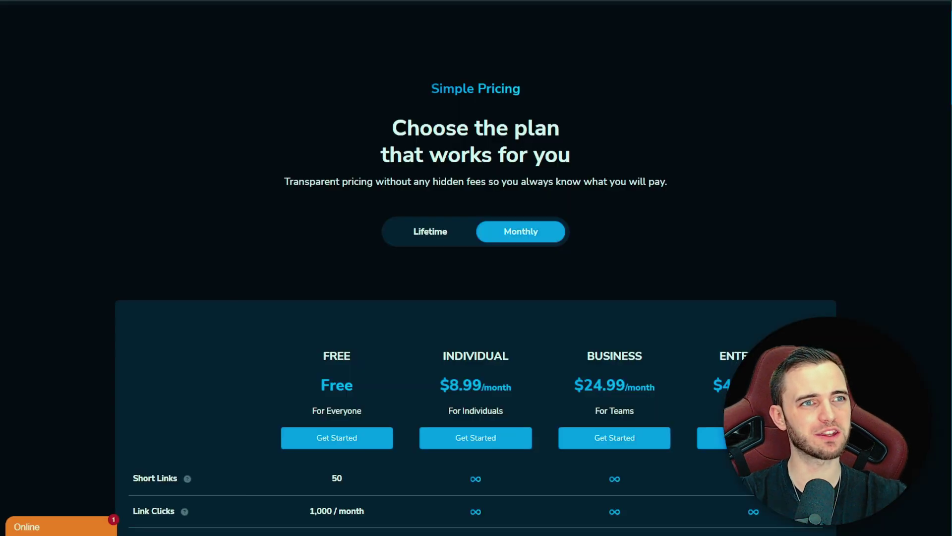
Step: Scroll to Prime Link's plan table and highlight the Enterprise $49.99 monthly price
scroll(746, 162, "down", 3)
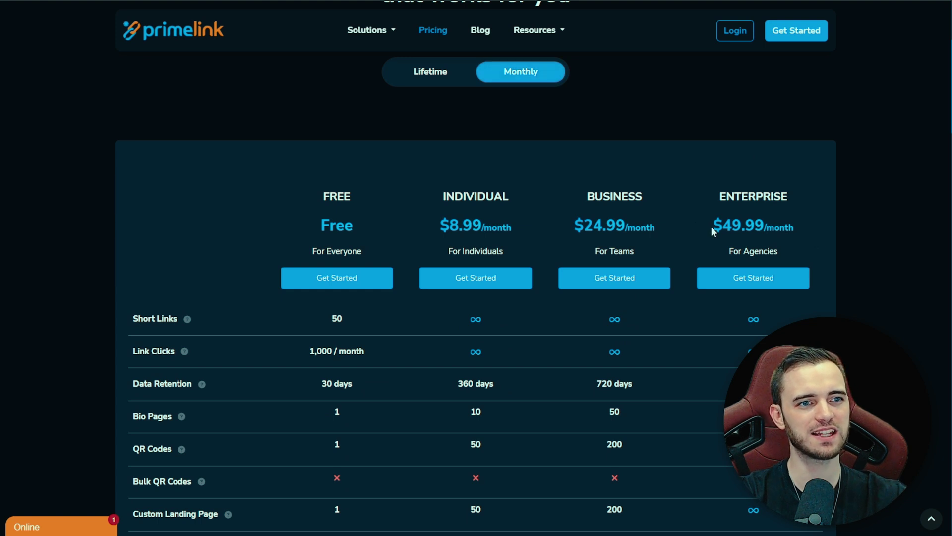
left_click_drag(711, 227, 790, 226)
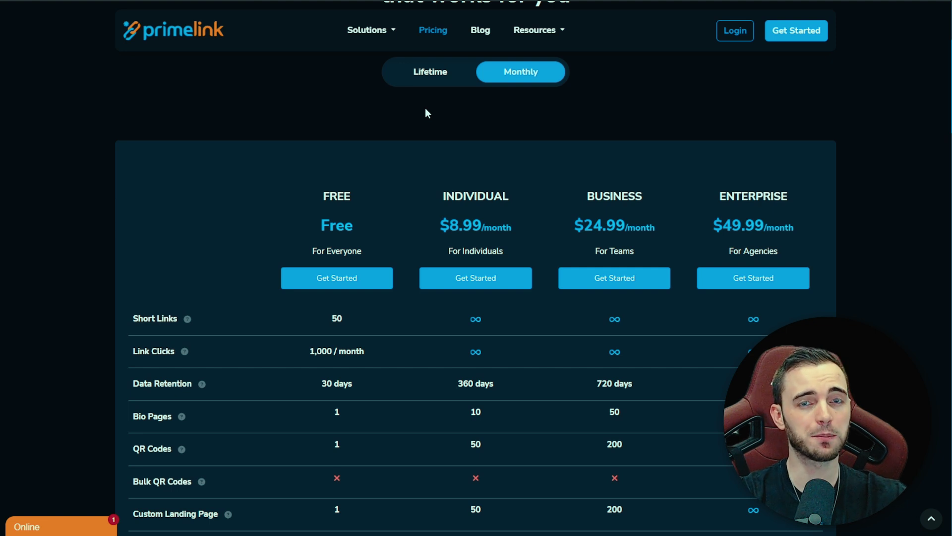
Step: Switch Prime Link's plans to Lifetime pricing ($149.99, $249.99, $349.99) and review the feature rows
left_click(431, 72)
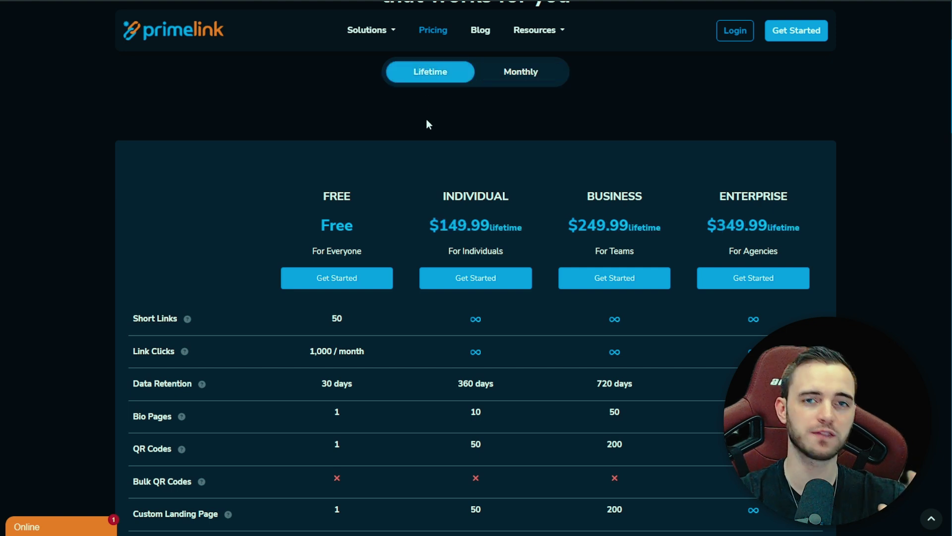
scroll(413, 123, "down", 1)
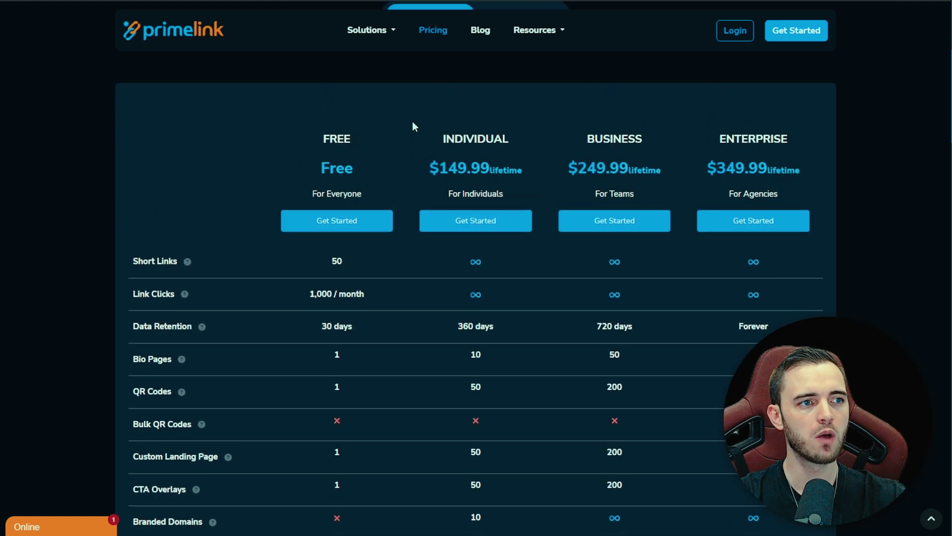
scroll(413, 123, "down", 1)
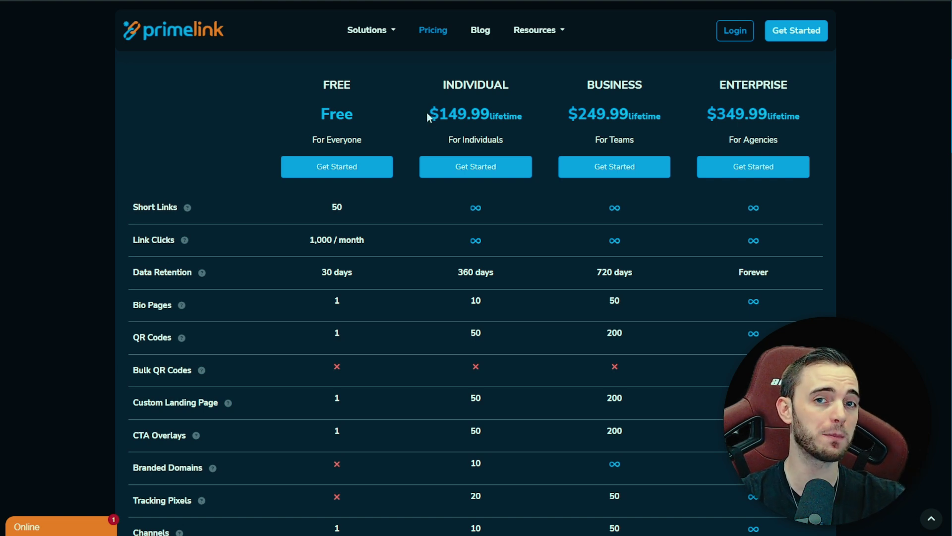
scroll(415, 198, "down", 1)
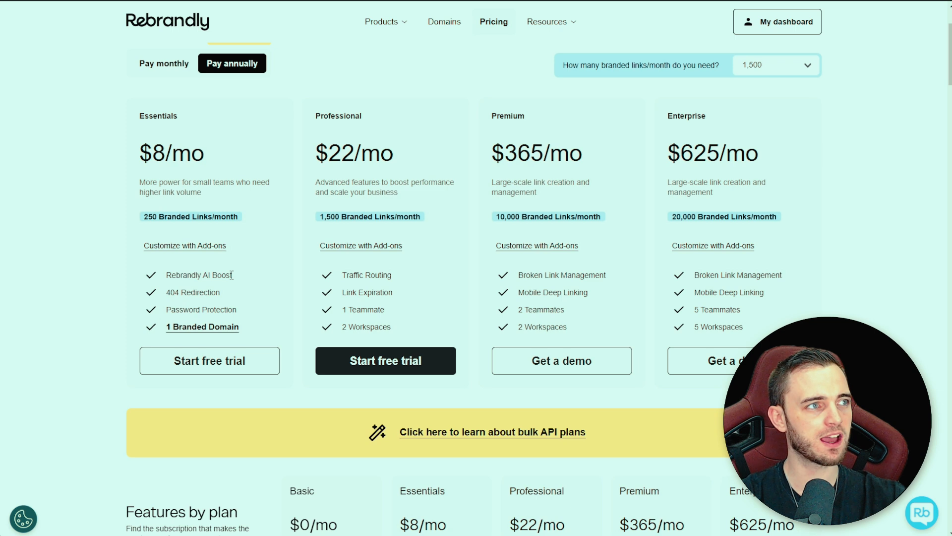
Step: Highlight Rebrandly Essentials' AI Boost, 404 Redirection and Password Protection features in turn
left_click_drag(232, 275, 168, 276)
left_click(169, 276)
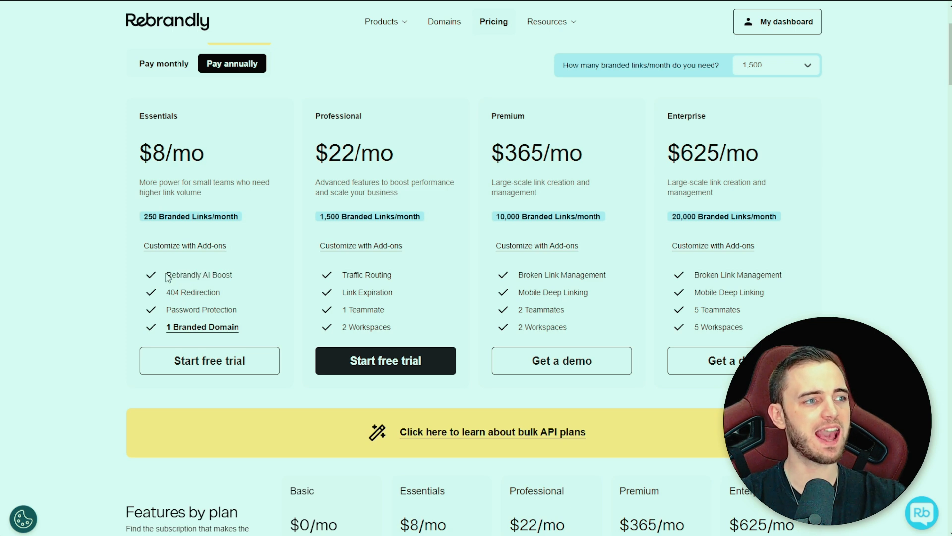
left_click_drag(170, 293, 227, 298)
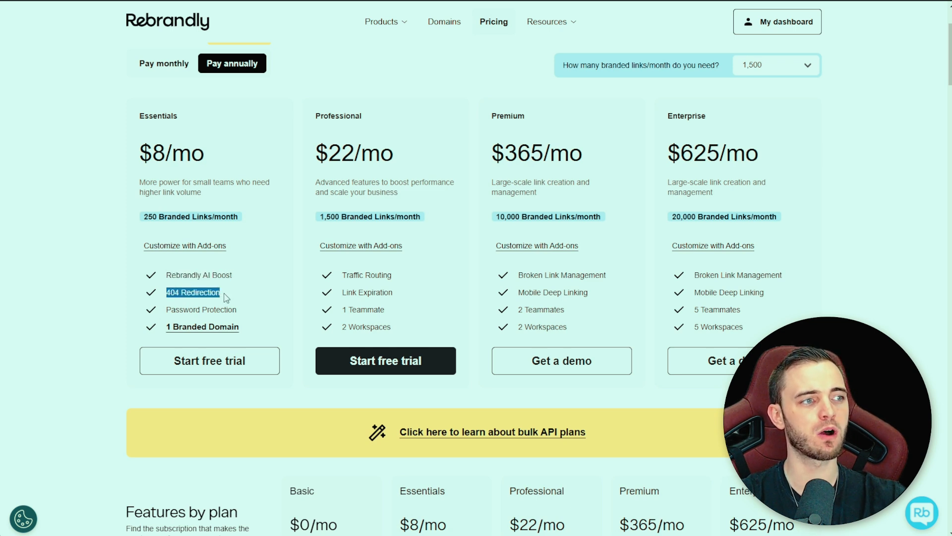
left_click(227, 298)
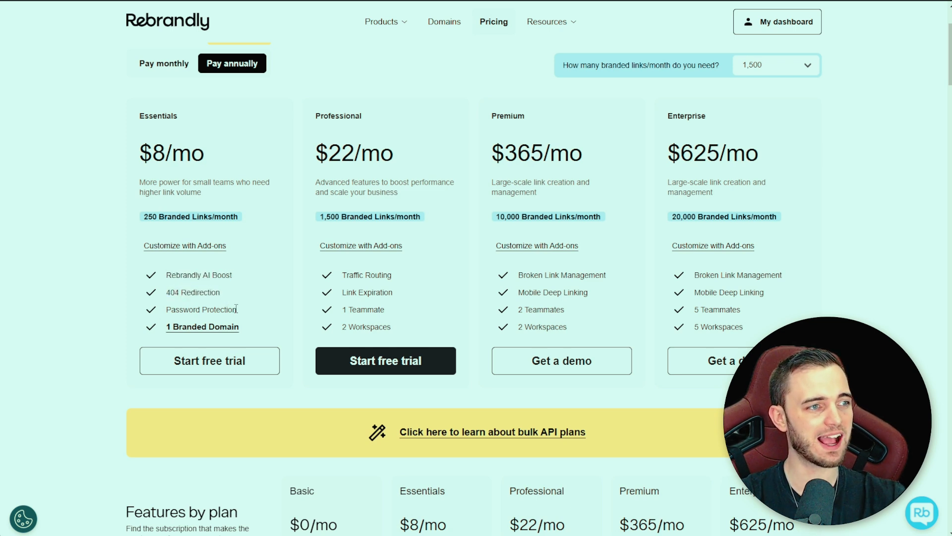
left_click_drag(238, 309, 168, 308)
left_click(169, 308)
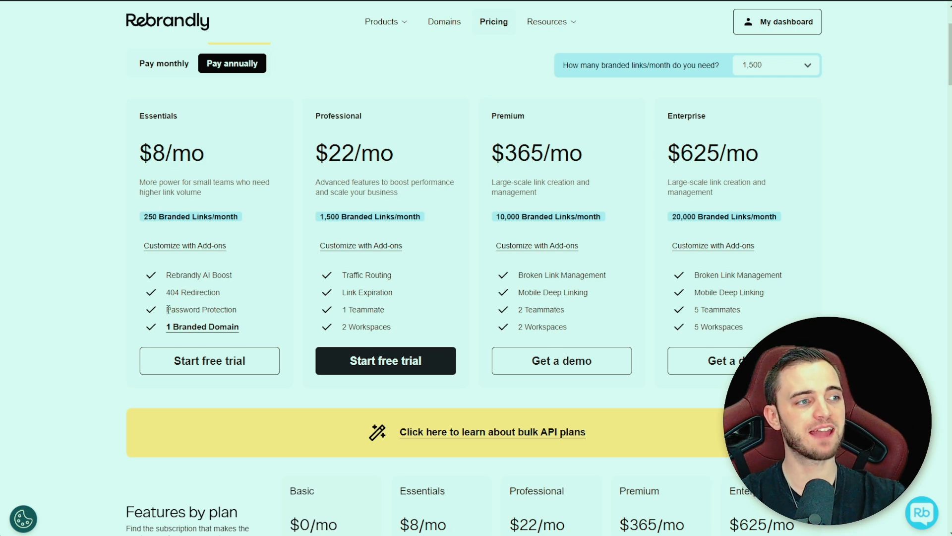
left_click_drag(168, 309, 235, 310)
left_click(238, 313)
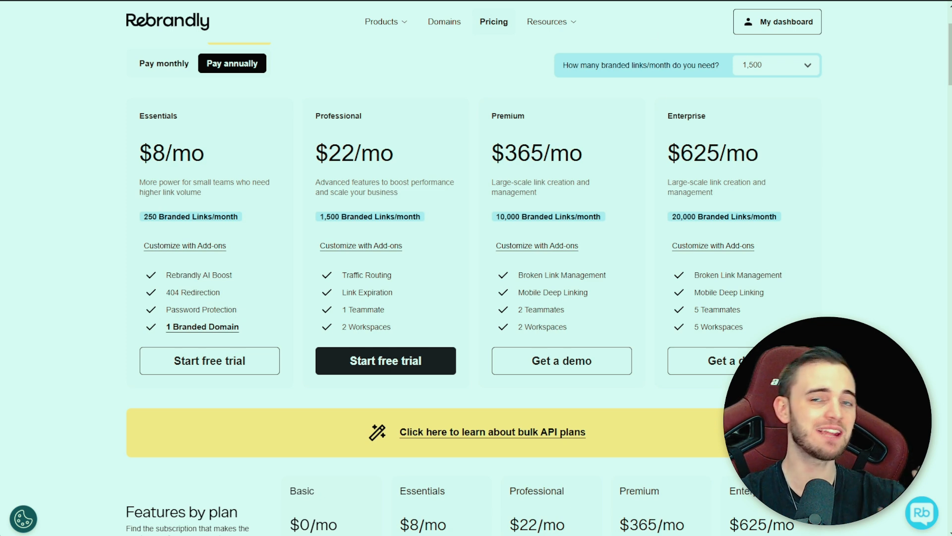
scroll(304, 304, "down", 10)
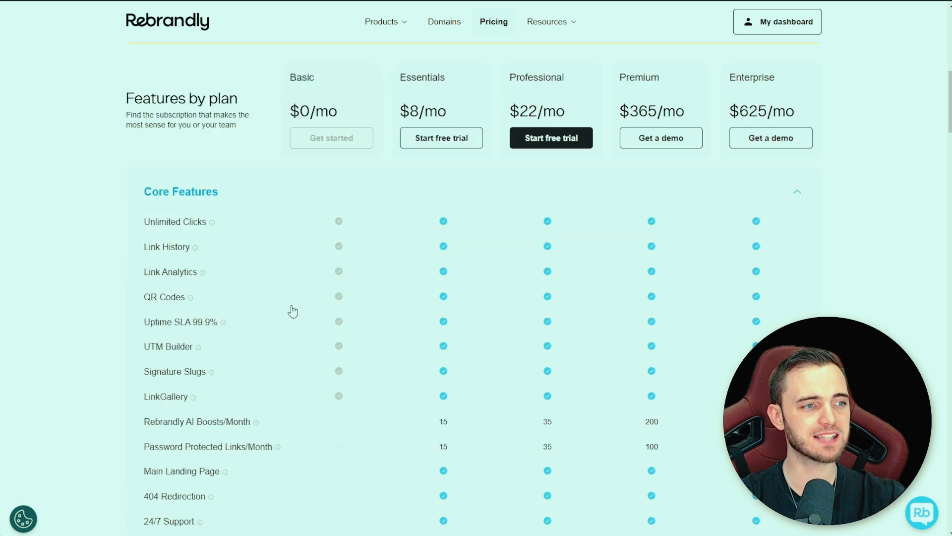
Step: Scroll the Rebrandly Features by plan table down from Traffic Routing to Link Retargeting
scroll(292, 311, "up", 3)
scroll(289, 311, "down", 2)
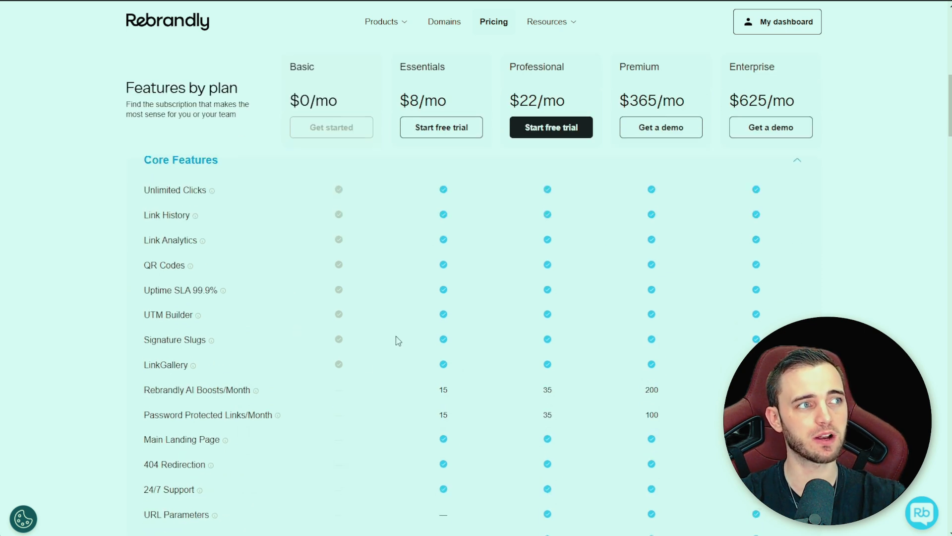
scroll(399, 340, "down", 2)
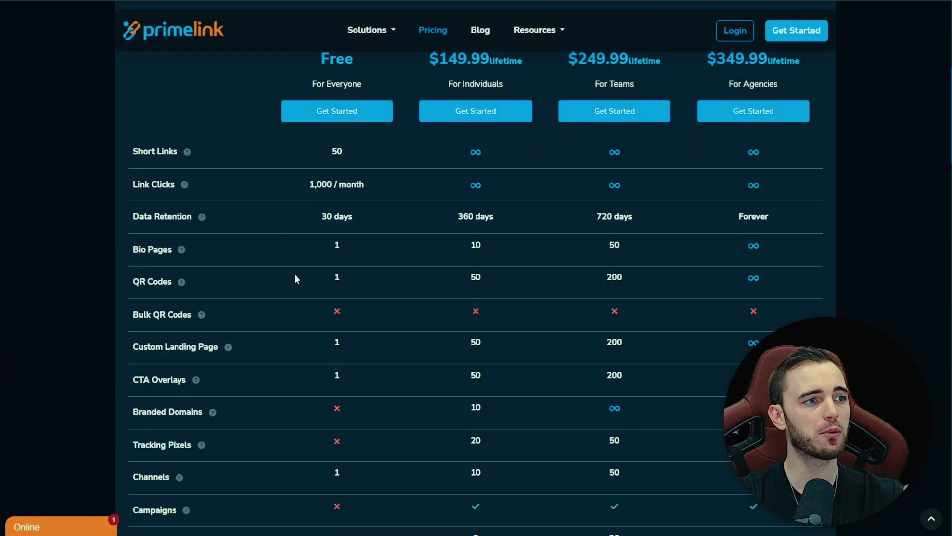
scroll(296, 277, "up", 2)
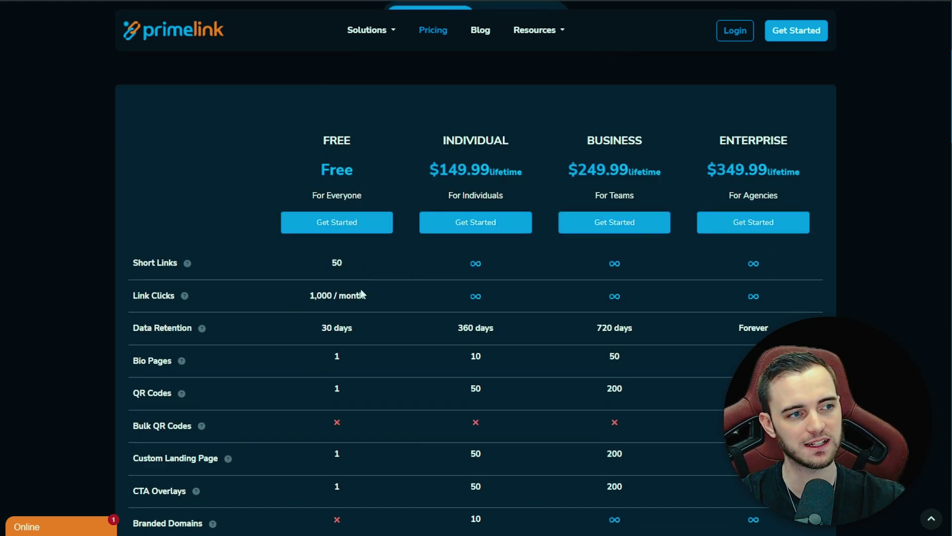
Step: Highlight the Free plan's 1,000 / month click limit and 30 days data retention
left_click_drag(309, 295, 402, 295)
left_click(403, 294)
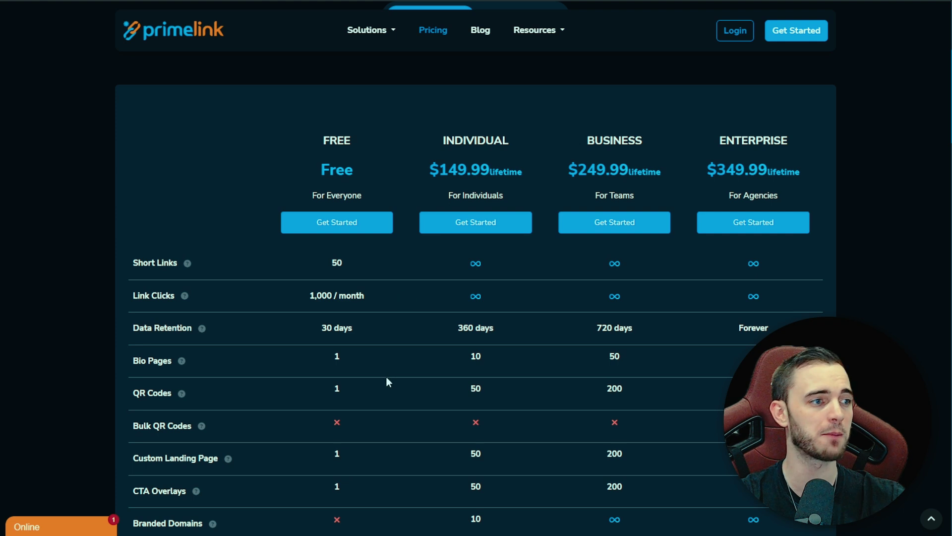
scroll(387, 375, "down", 1)
left_click_drag(310, 273, 361, 274)
left_click(361, 274)
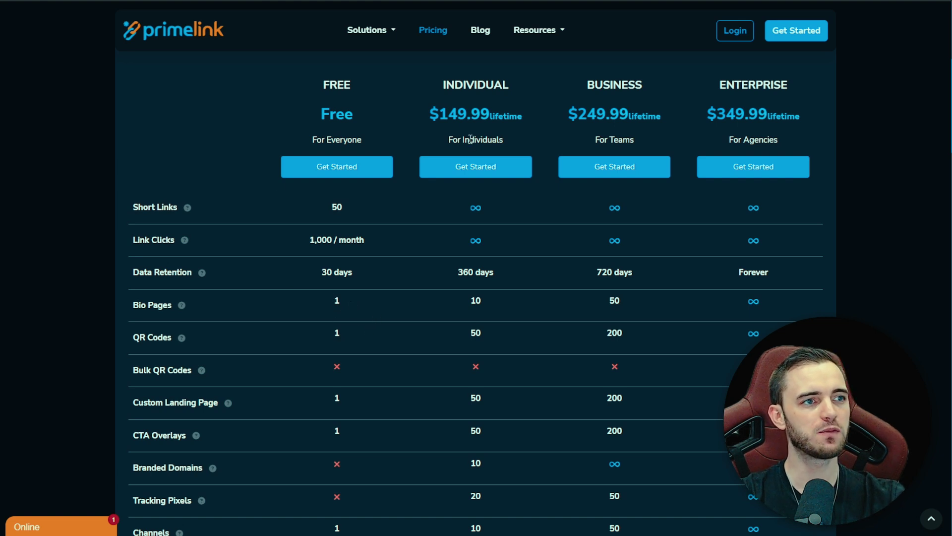
Step: Switch Prime Link plan prices to monthly billing: $8.99, $24.99 and $49.99
scroll(476, 149, "up", 3)
left_click(516, 128)
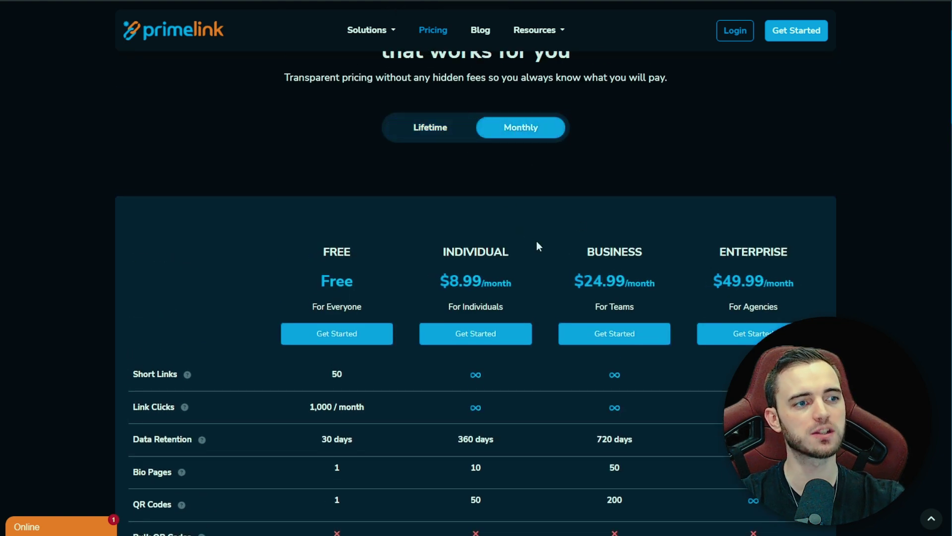
scroll(404, 307, "down", 5)
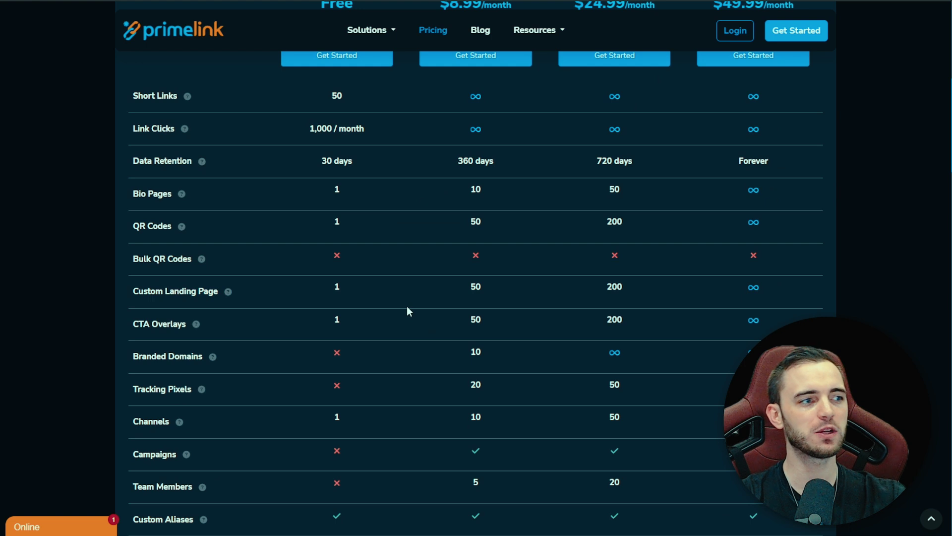
scroll(407, 307, "down", 2)
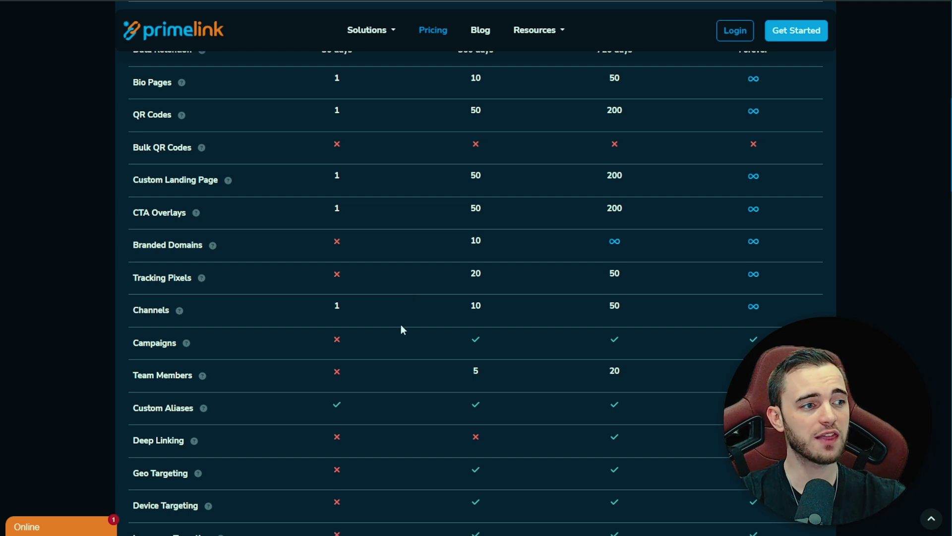
scroll(406, 338, "down", 1)
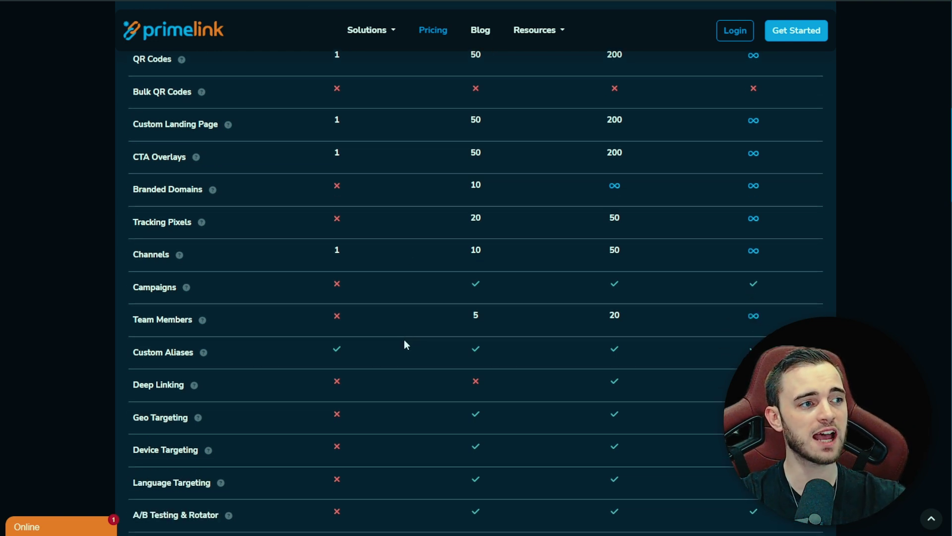
Step: Highlight the CTA Overlays feature row in the Prime Link table
left_click_drag(134, 156, 190, 157)
left_click(193, 157)
scroll(415, 333, "down", 1)
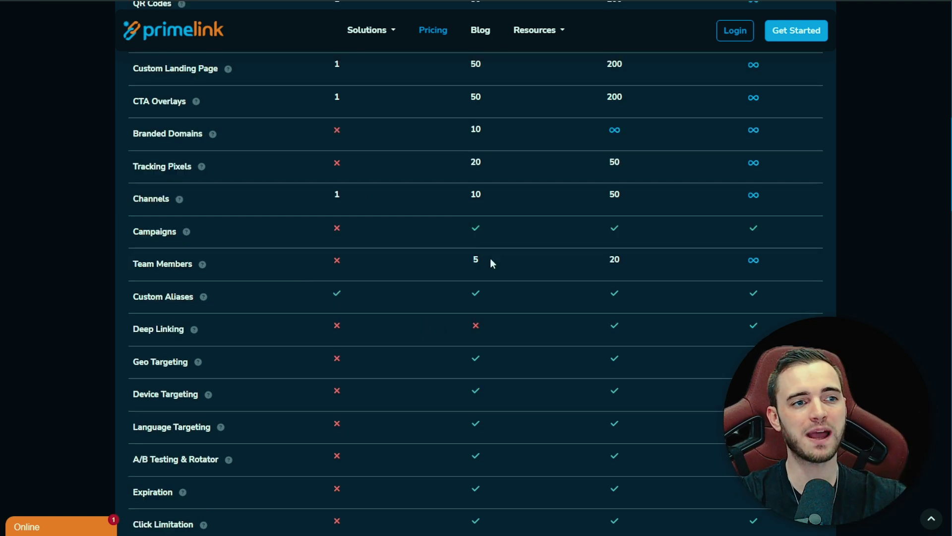
scroll(493, 269, "up", 9)
Step: Point out the Business plan's 20 team members limit
scroll(468, 270, "down", 6)
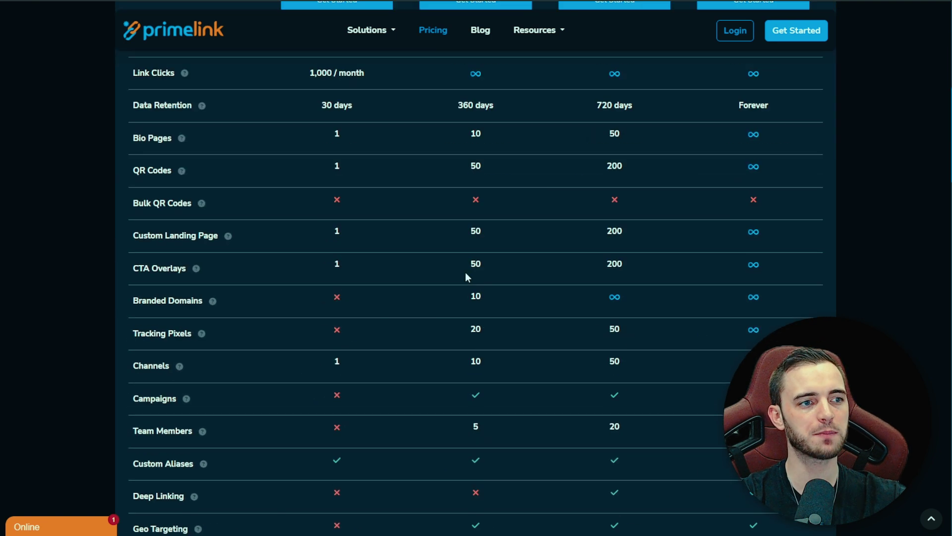
scroll(466, 276, "down", 4)
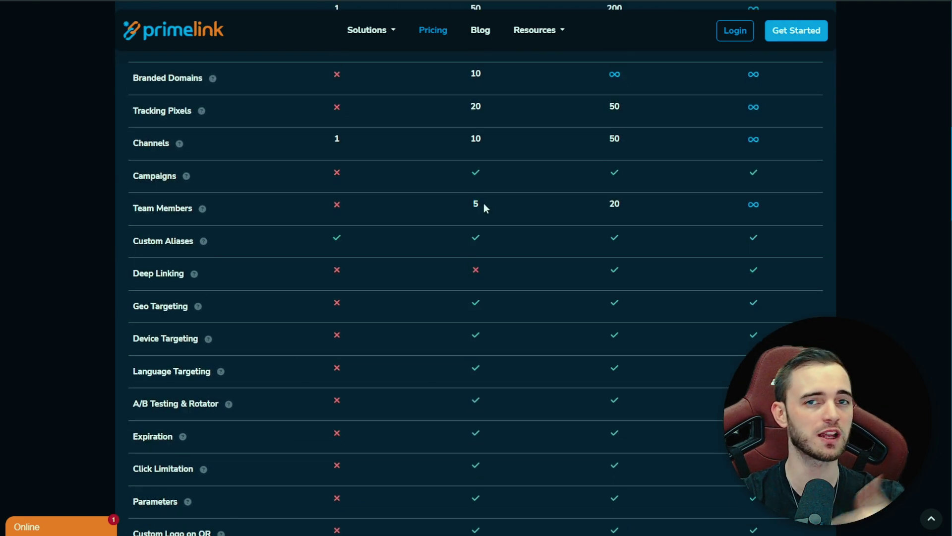
scroll(504, 250, "up", 4)
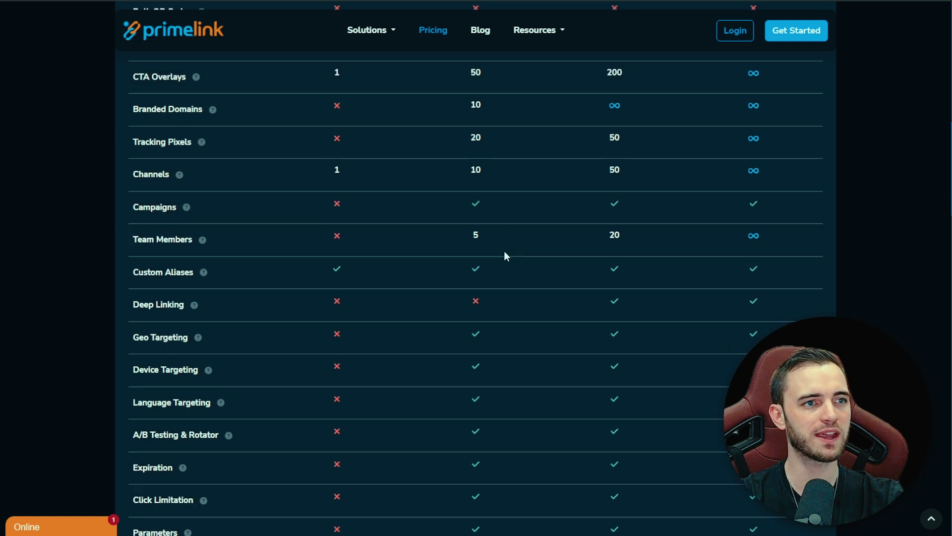
scroll(565, 262, "down", 1)
double_click(605, 370)
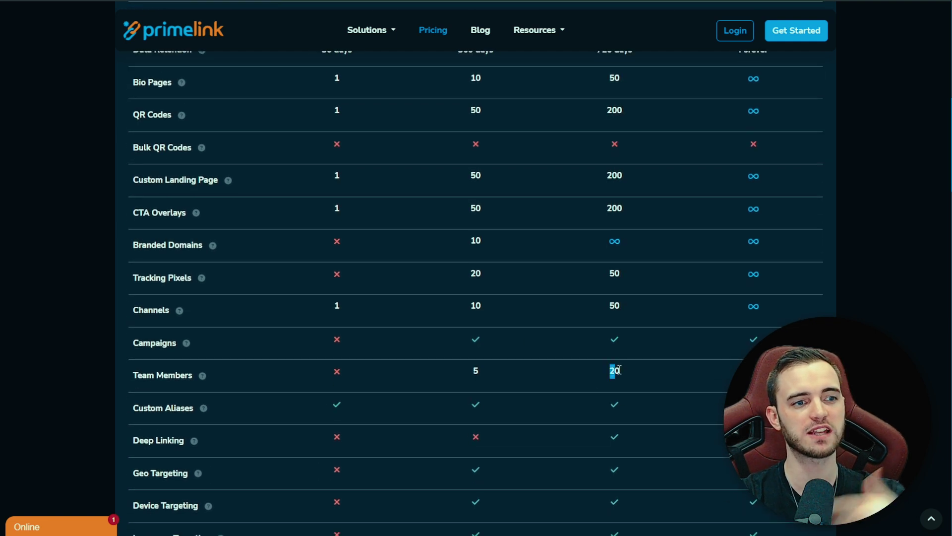
left_click(639, 372)
scroll(639, 372, "up", 6)
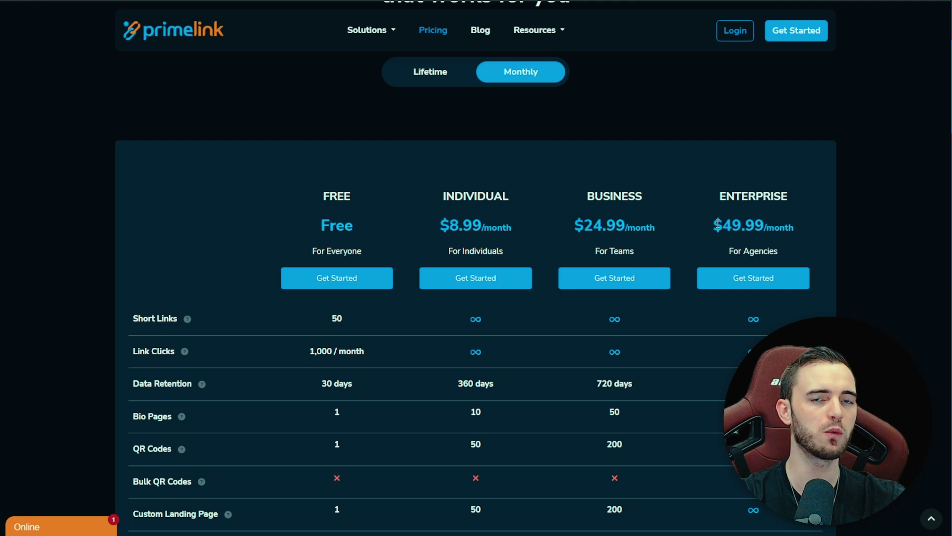
left_click_drag(714, 226, 789, 226)
left_click(788, 226)
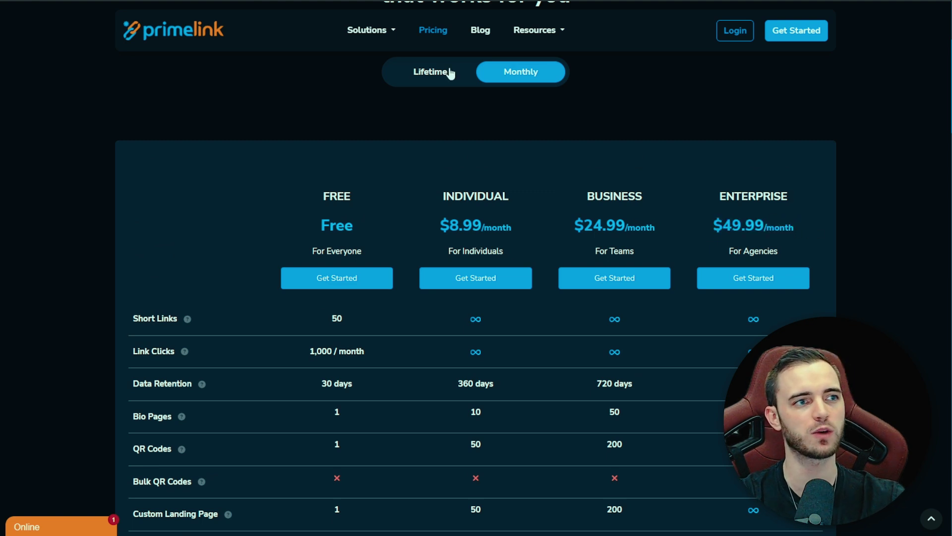
left_click(433, 74)
left_click(535, 70)
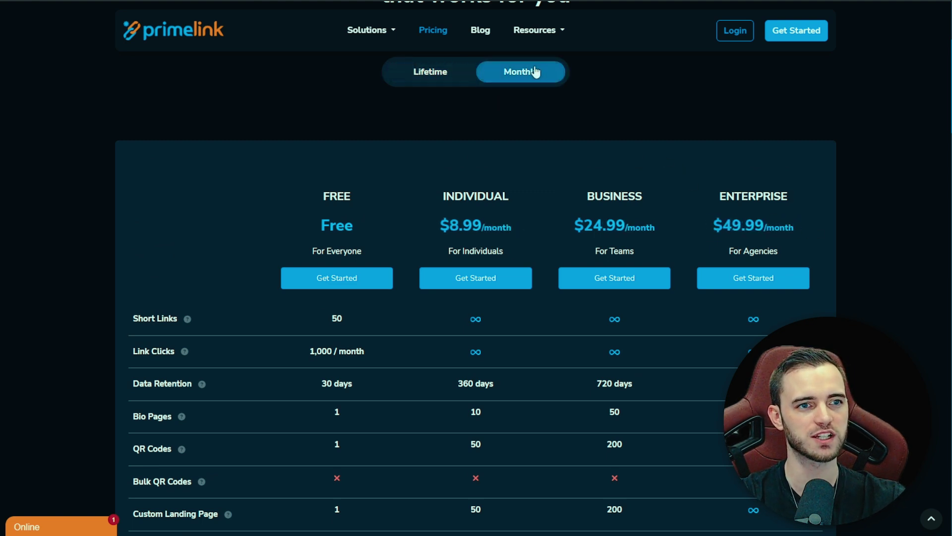
scroll(699, 242, "down", 5)
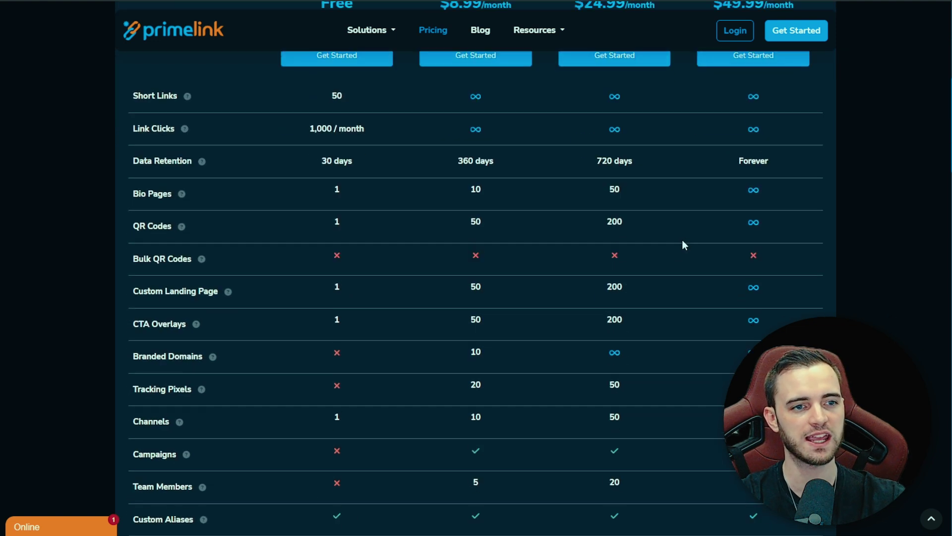
scroll(742, 99, "down", 20)
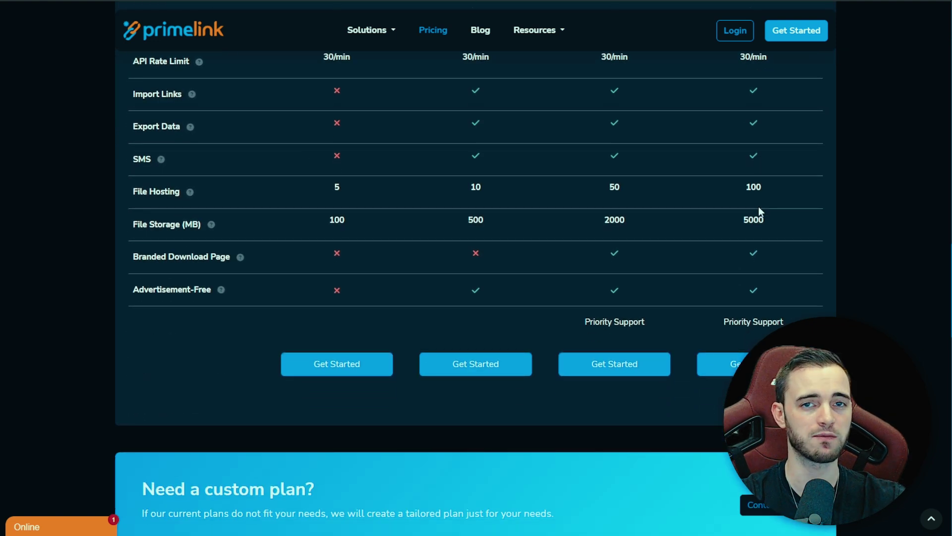
scroll(519, 226, "up", 7)
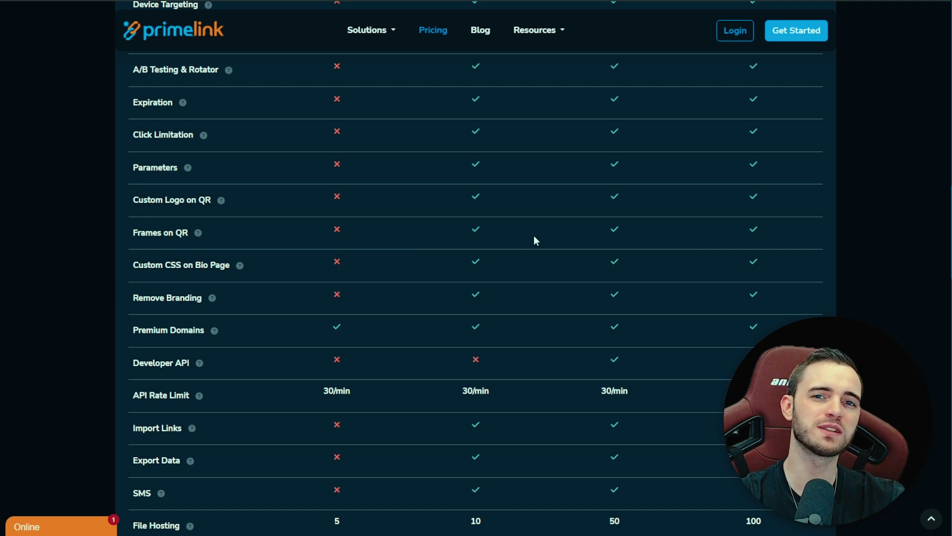
scroll(539, 310, "down", 2)
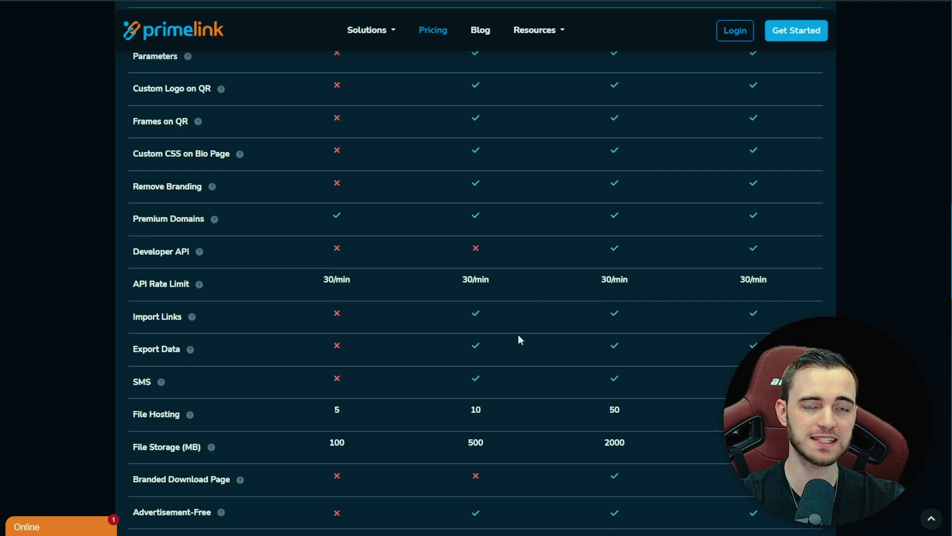
scroll(520, 340, "up", 19)
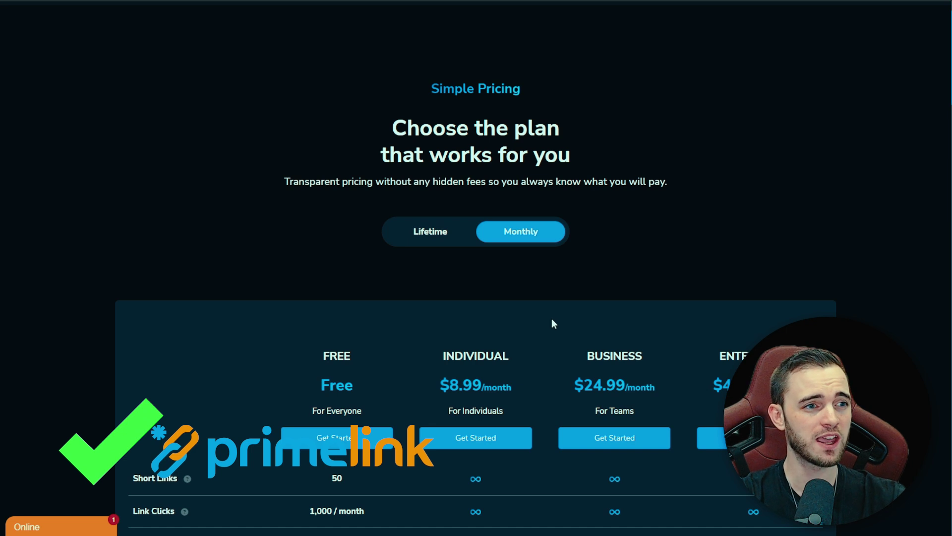
Step: Switch to Lifetime pricing: Individual $149.99, Business $249.99, Enterprise $349.99
scroll(552, 319, "down", 3)
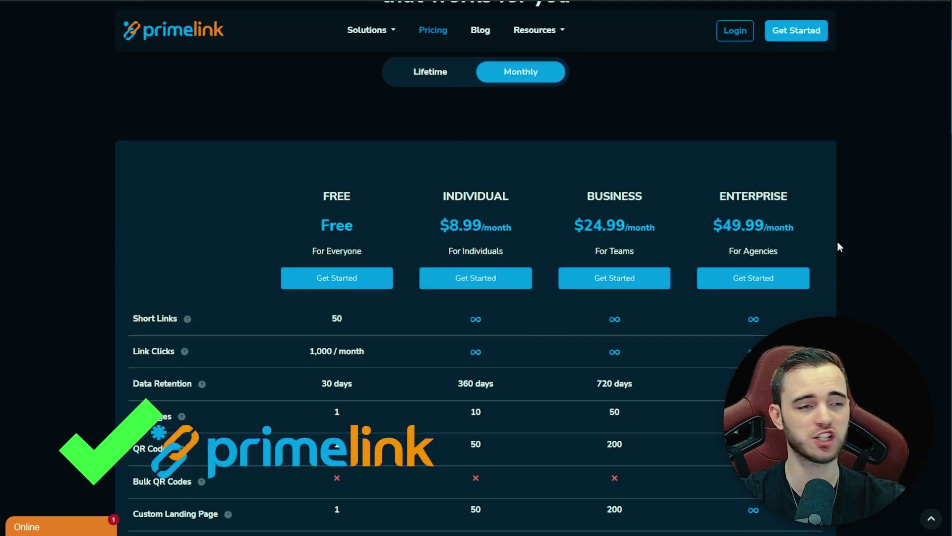
scroll(534, 243, "down", 1)
scroll(534, 239, "up", 3)
left_click(430, 180)
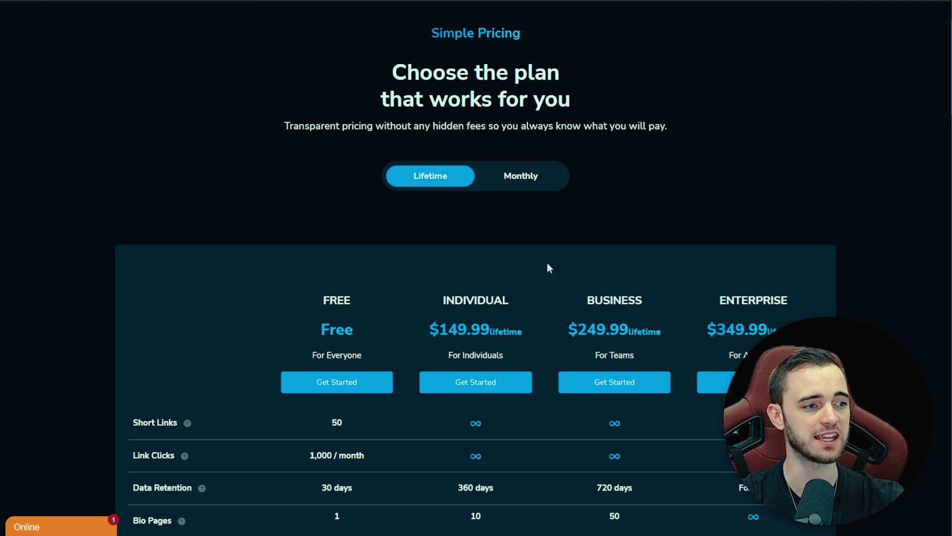
scroll(552, 257, "up", 2)
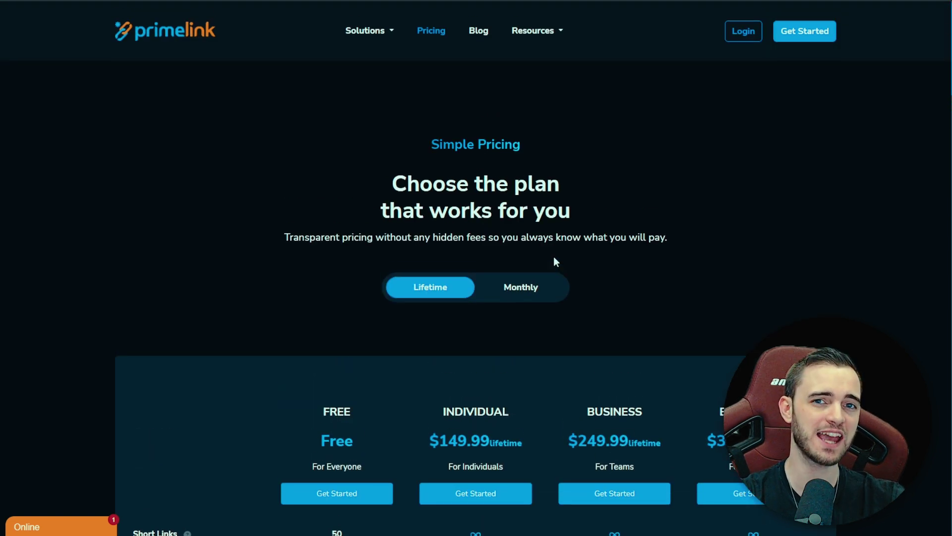